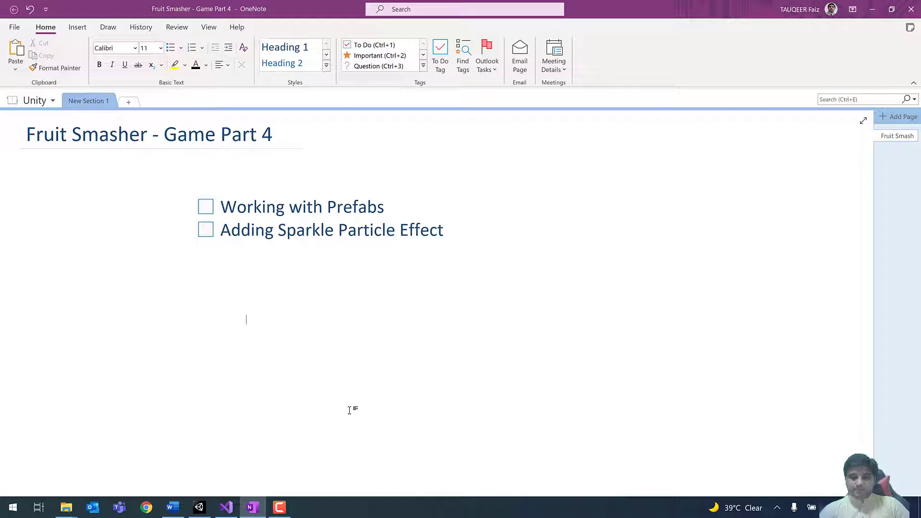
# Switch to Unity and play-test the fruit game, smashing several fruits before ending play mode.
pyautogui.click(199, 507)
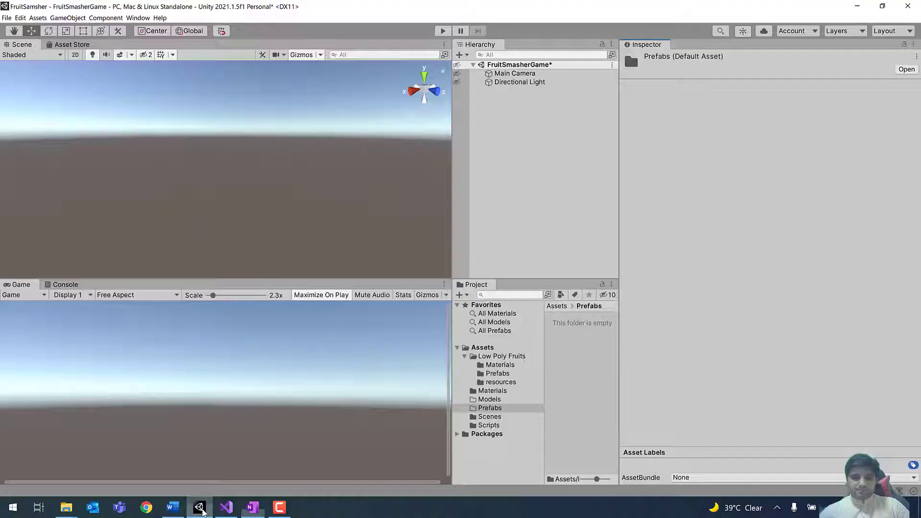
pyautogui.click(442, 32)
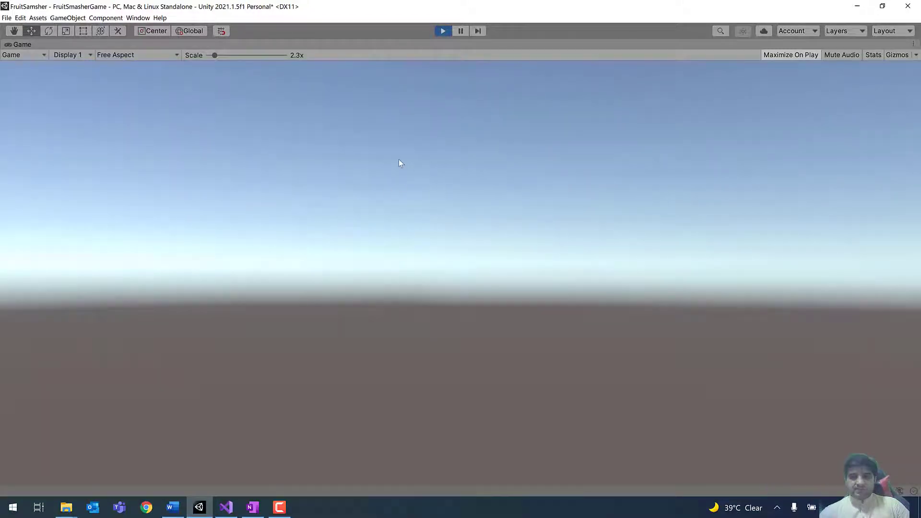
pyautogui.click(403, 180)
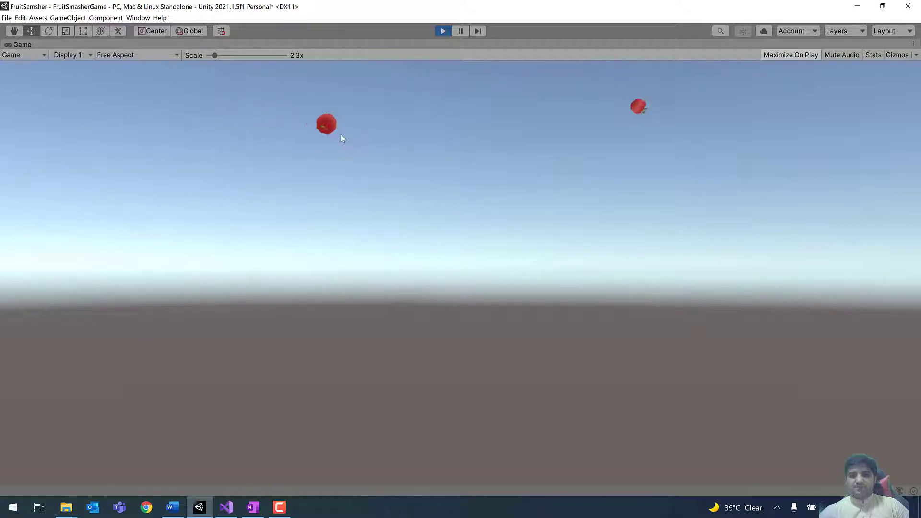
pyautogui.click(339, 134)
pyautogui.click(664, 148)
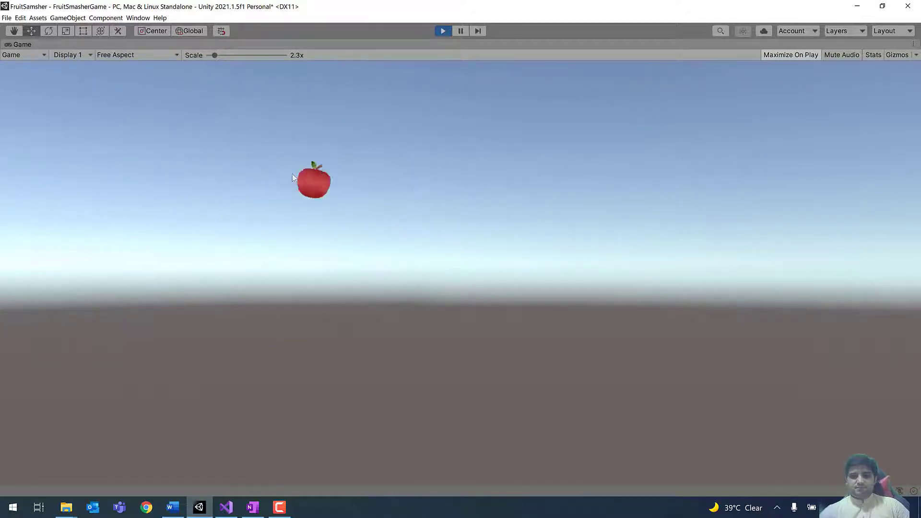
pyautogui.click(410, 161)
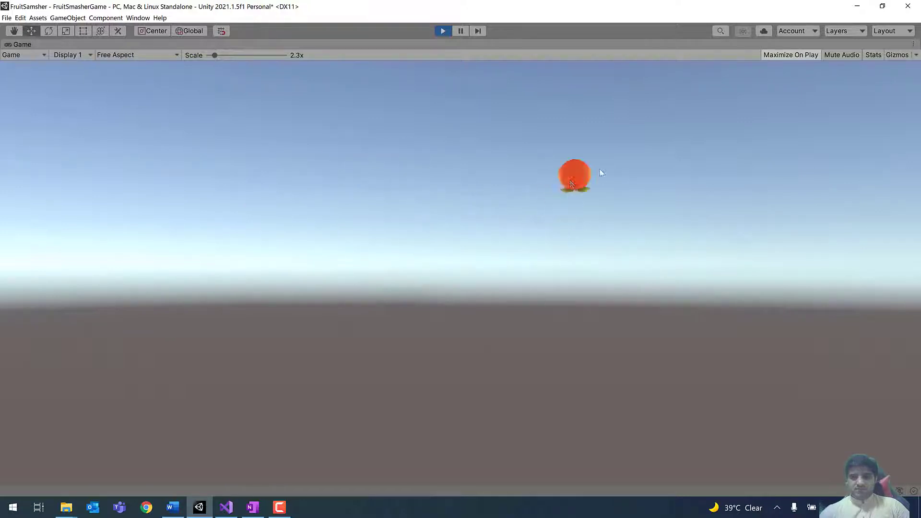
pyautogui.click(557, 153)
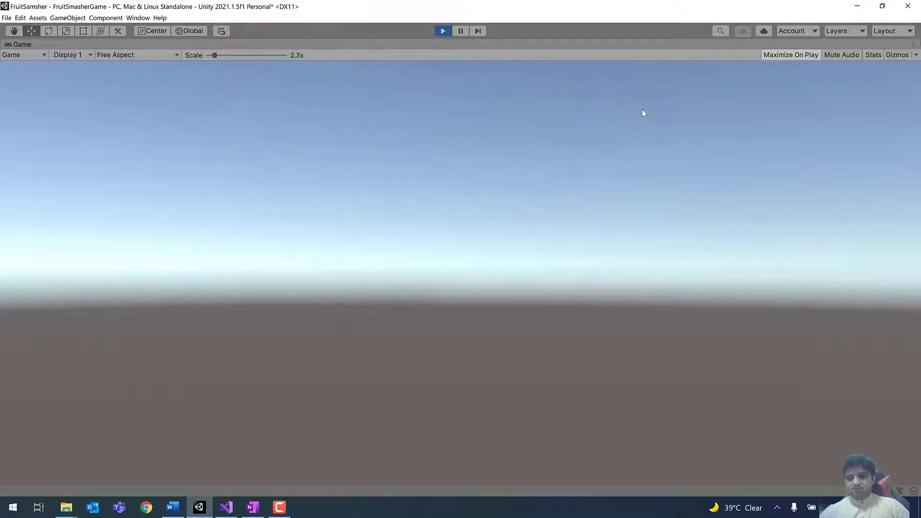
pyautogui.click(442, 32)
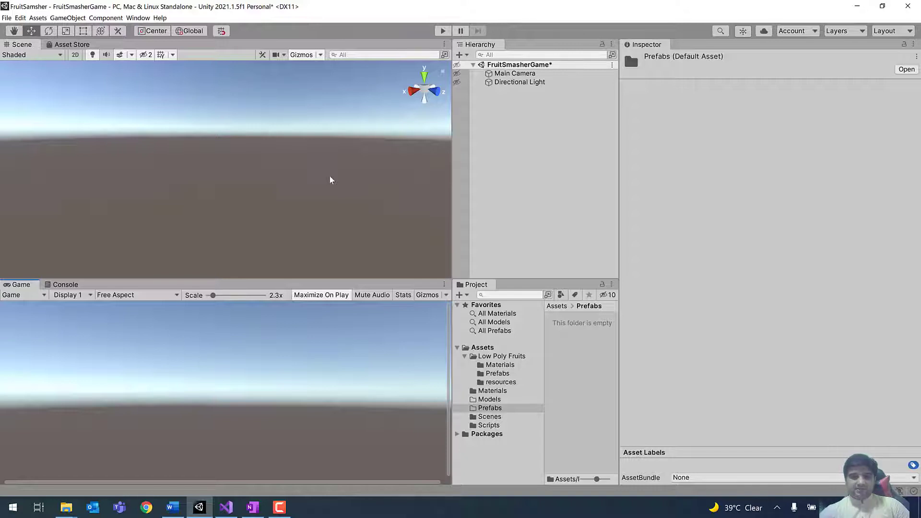
# Add a Particle System effect to the FruitSmasherGame scene and name it SparkleEffect.
pyautogui.click(509, 121)
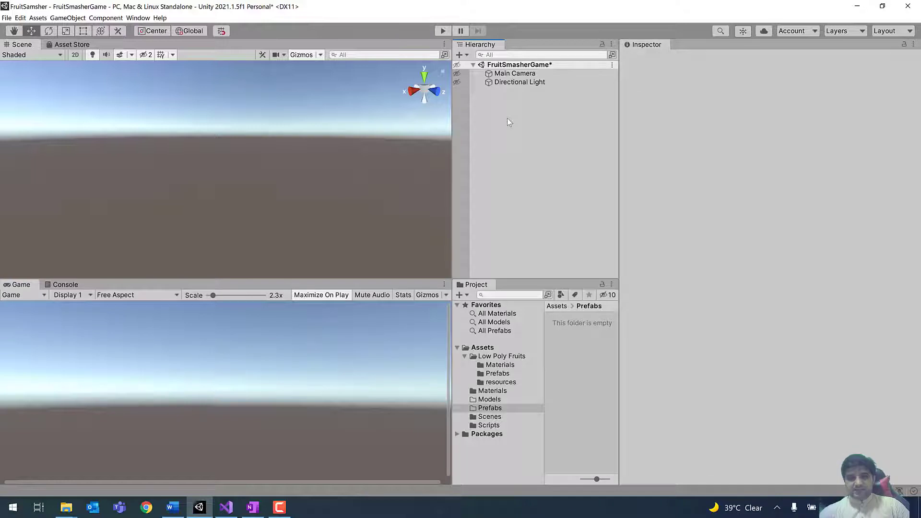
pyautogui.rightClick(507, 119)
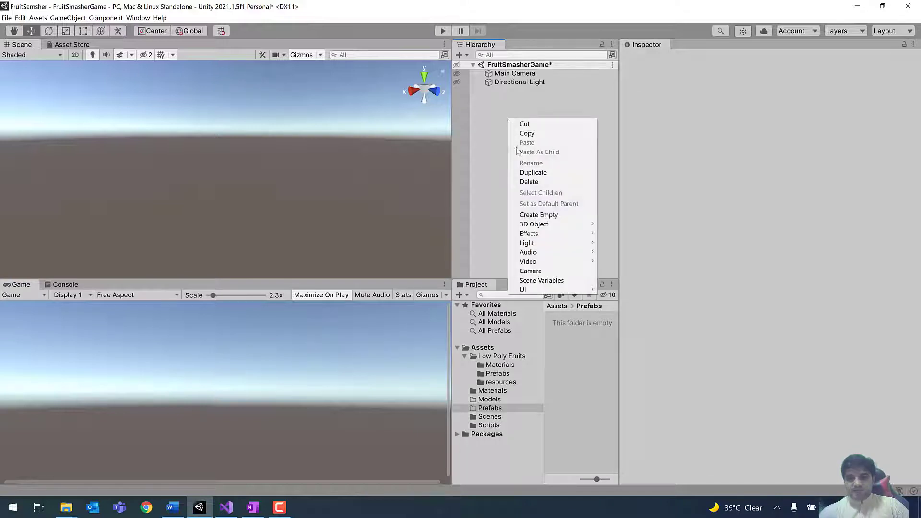
pyautogui.moveTo(539, 234)
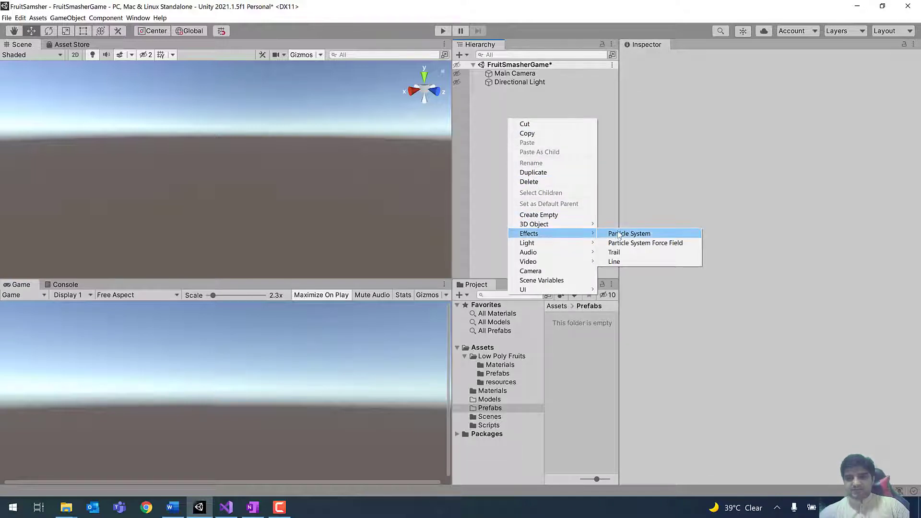
pyautogui.click(622, 234)
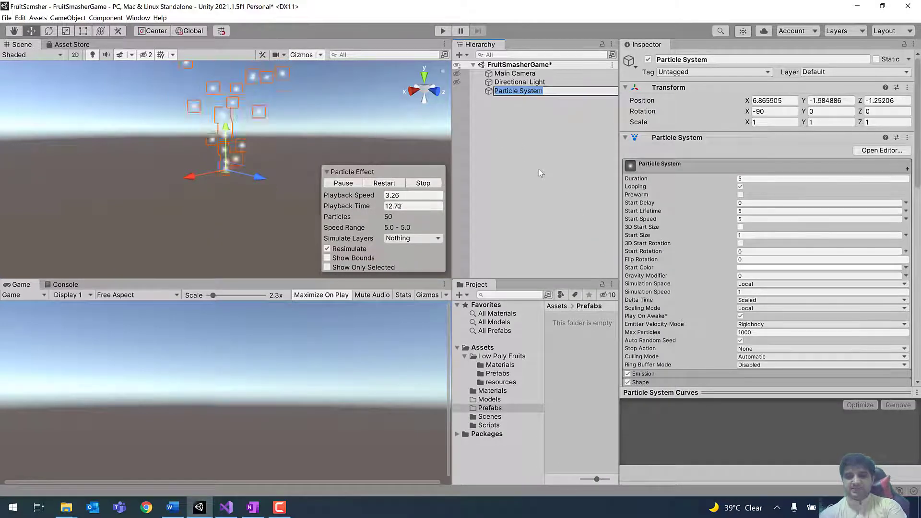
pyautogui.write('S')
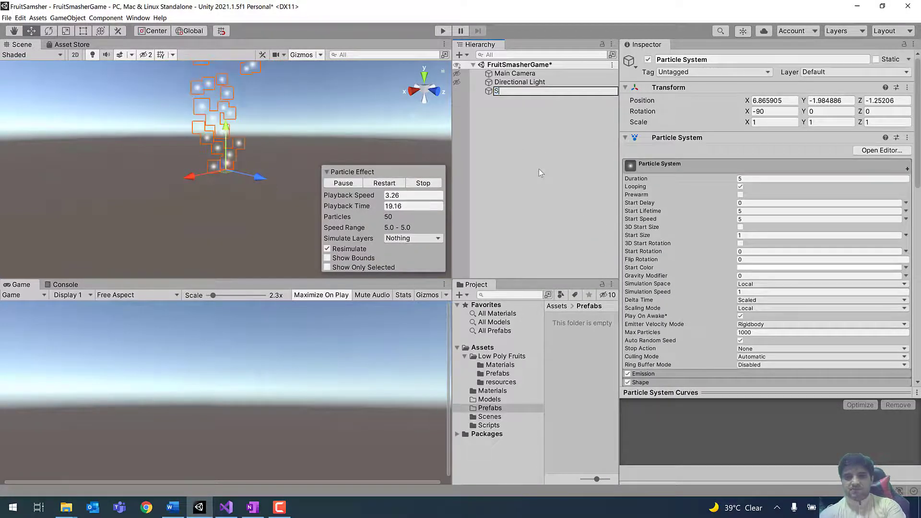
pyautogui.write('parkle')
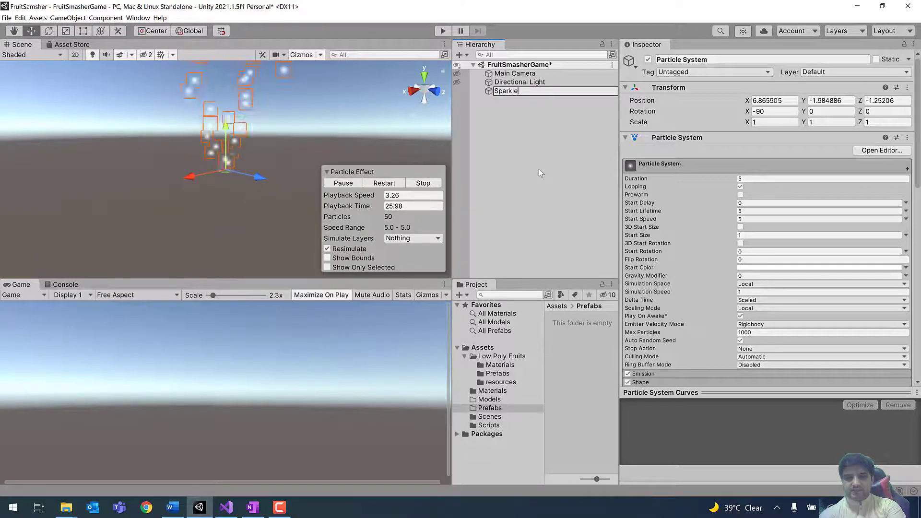
pyautogui.write('Effect')
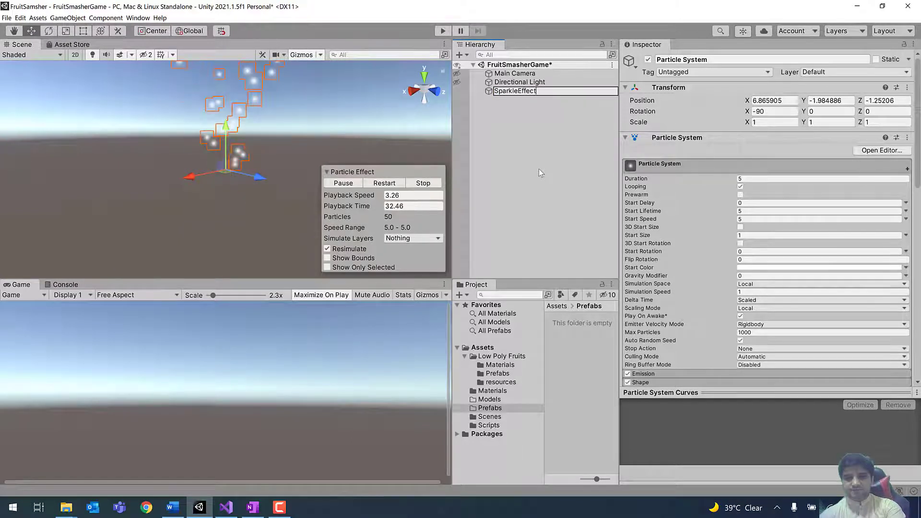
pyautogui.press('Return')
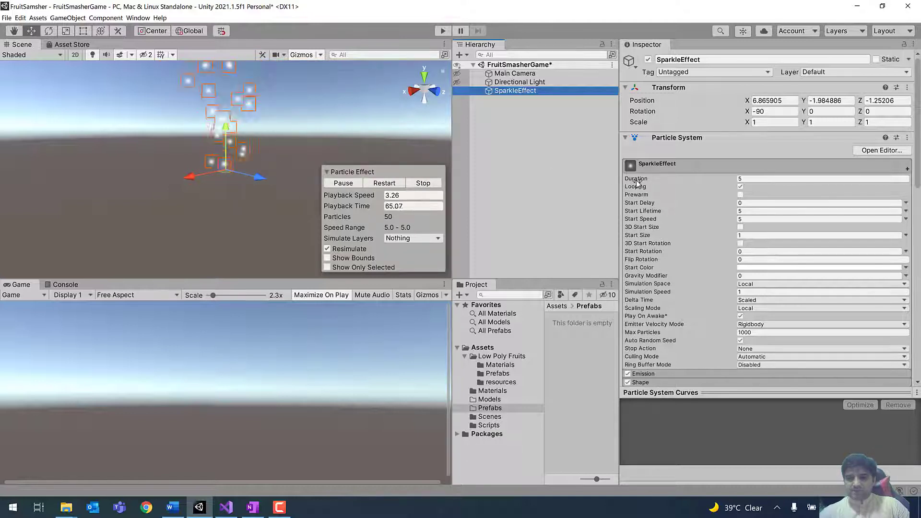
# Set the SparkleEffect duration to 1 and toggle looping off and back on.
pyautogui.click(741, 177)
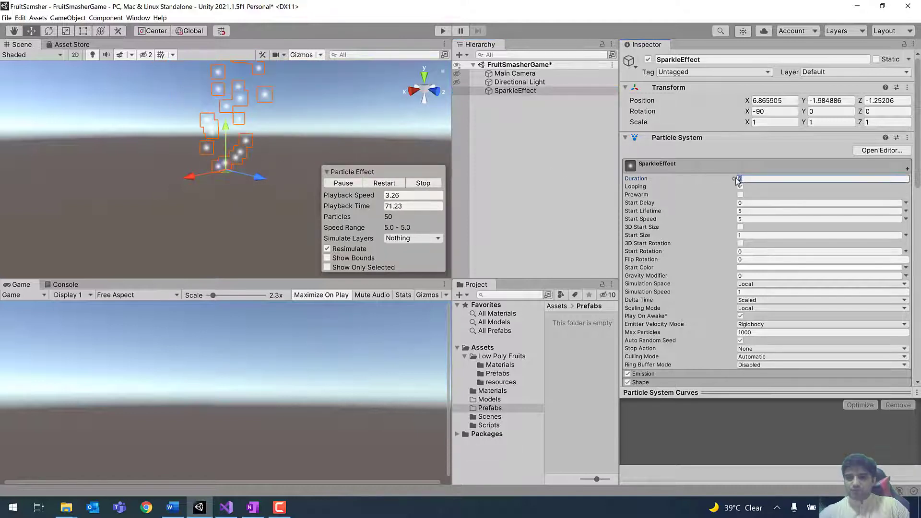
pyautogui.write('1')
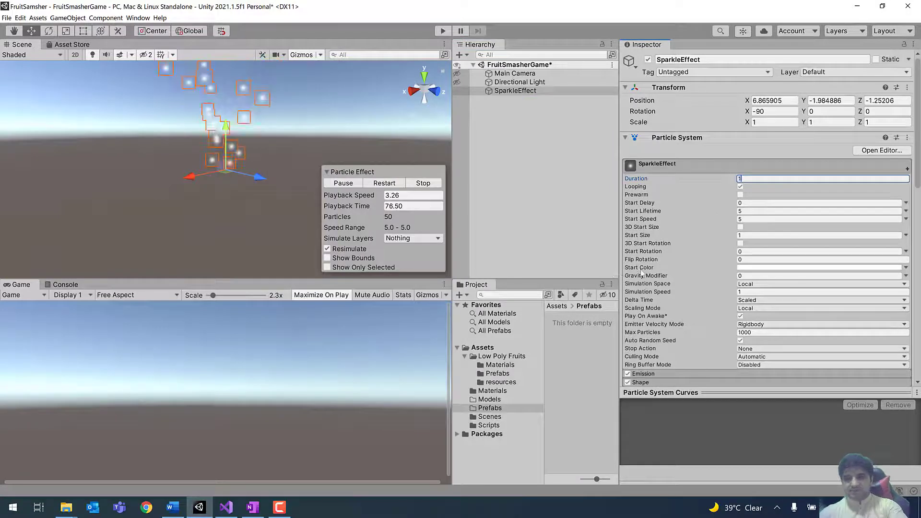
pyautogui.click(740, 187)
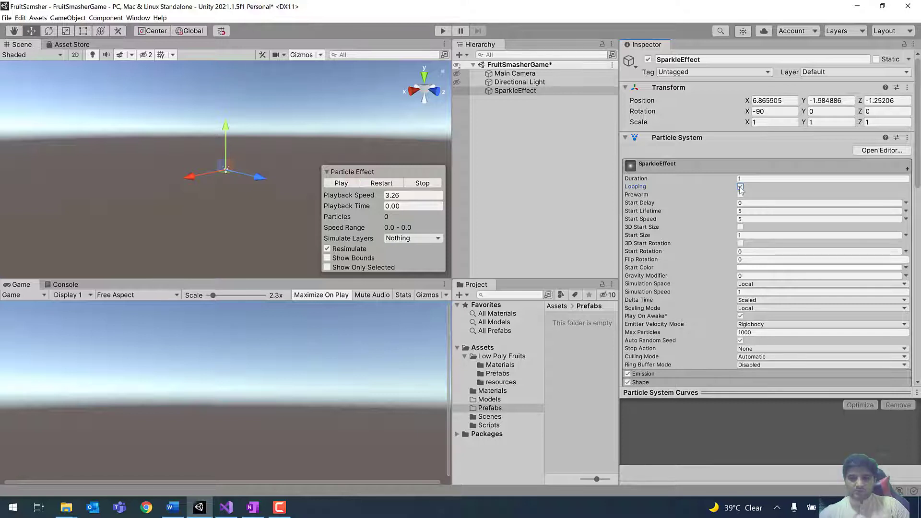
pyautogui.click(741, 187)
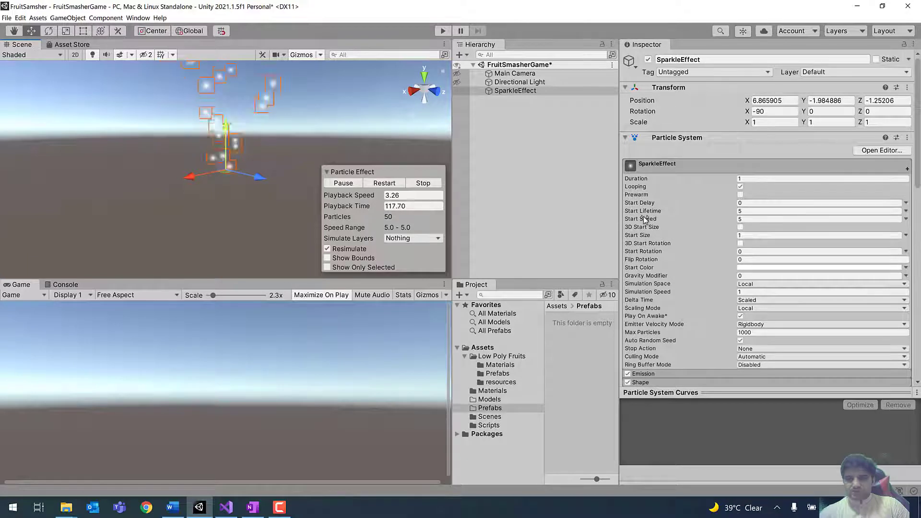
# Make the particles' Start Lifetime random between two constants, 0.4 and 0.6.
pyautogui.click(905, 211)
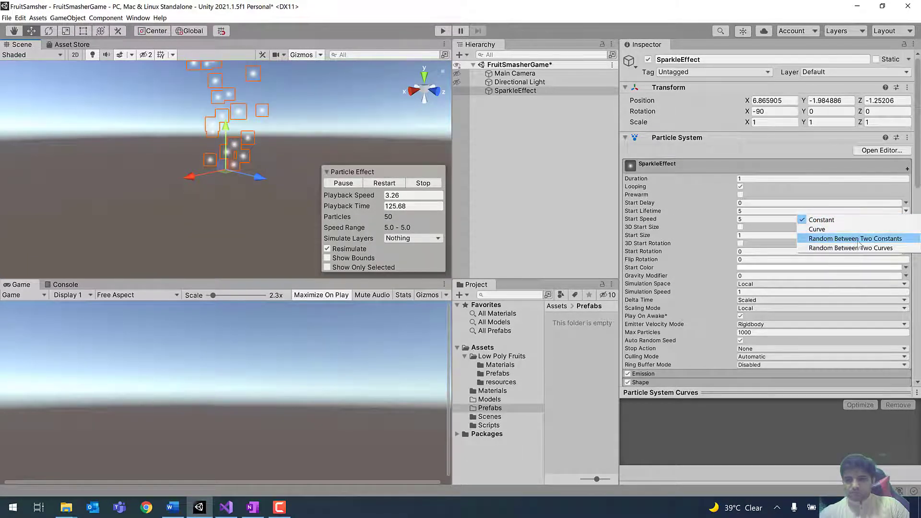
pyautogui.click(859, 244)
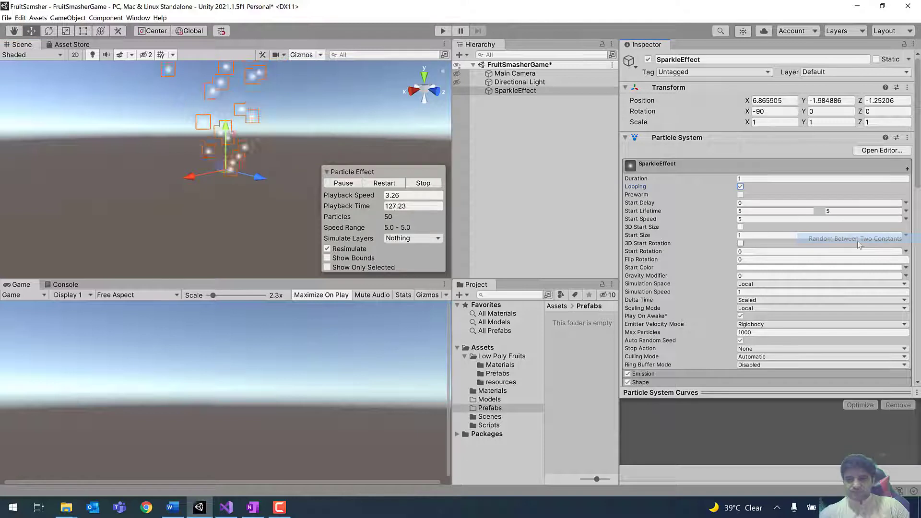
pyautogui.click(765, 211)
pyautogui.press('BackSpace')
pyautogui.write('0')
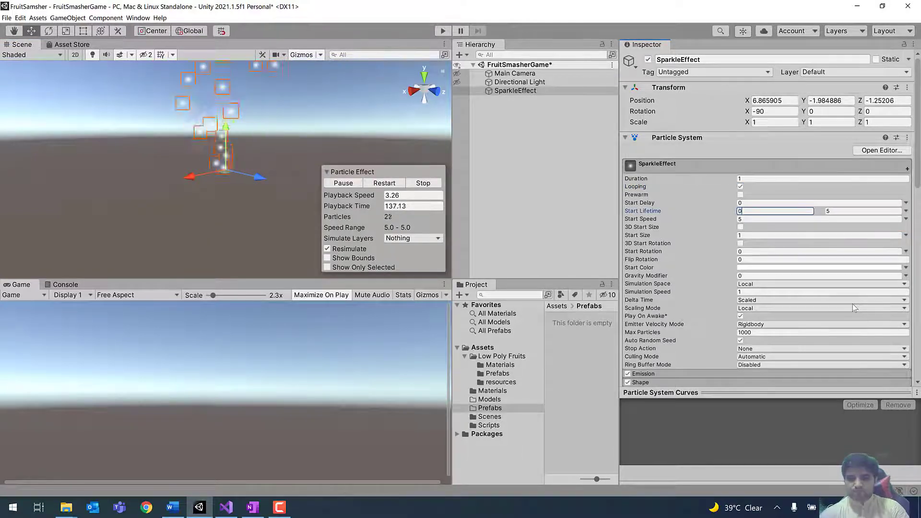
pyautogui.write('.4')
pyautogui.press('Tab')
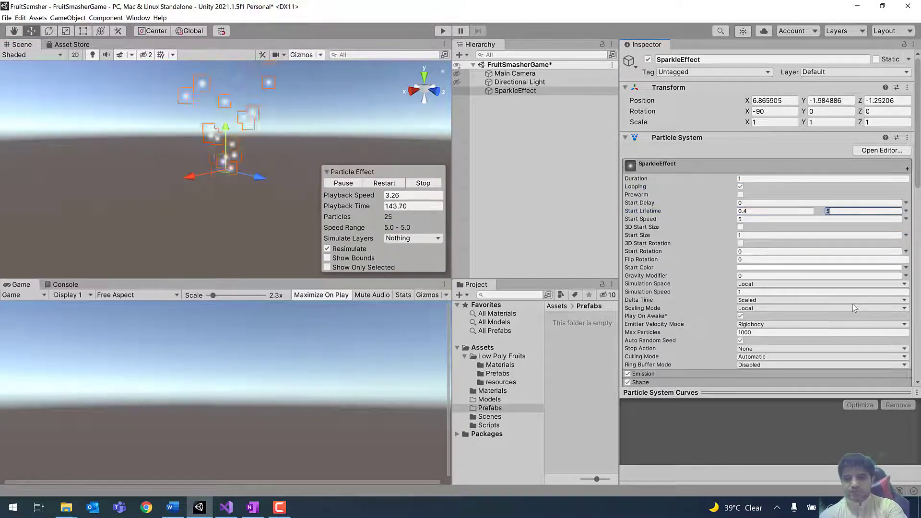
pyautogui.write('0.6')
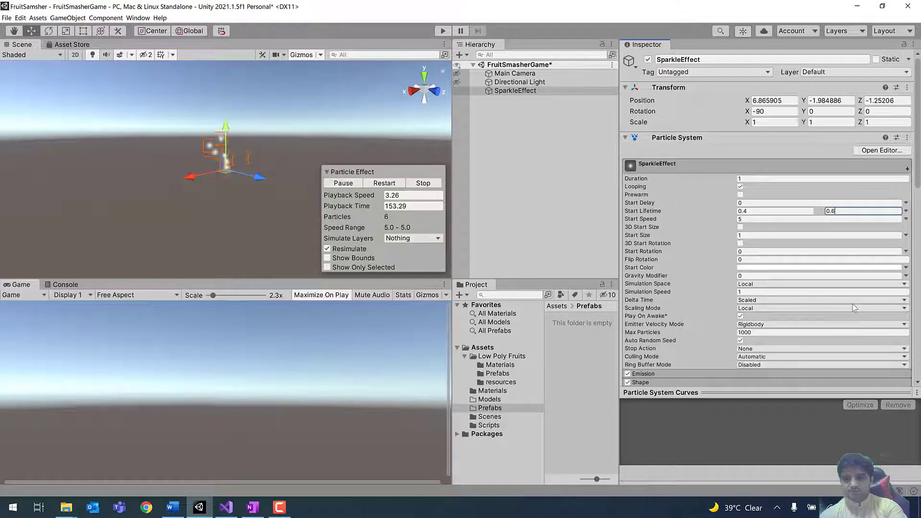
pyautogui.press('Tab')
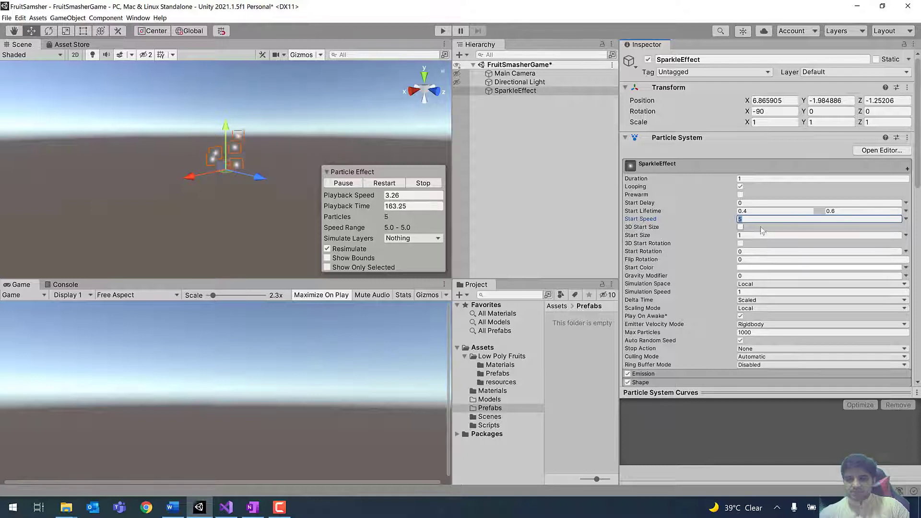
# Make the particles' Start Speed random between two constants, 15 and 25.
pyautogui.click(891, 221)
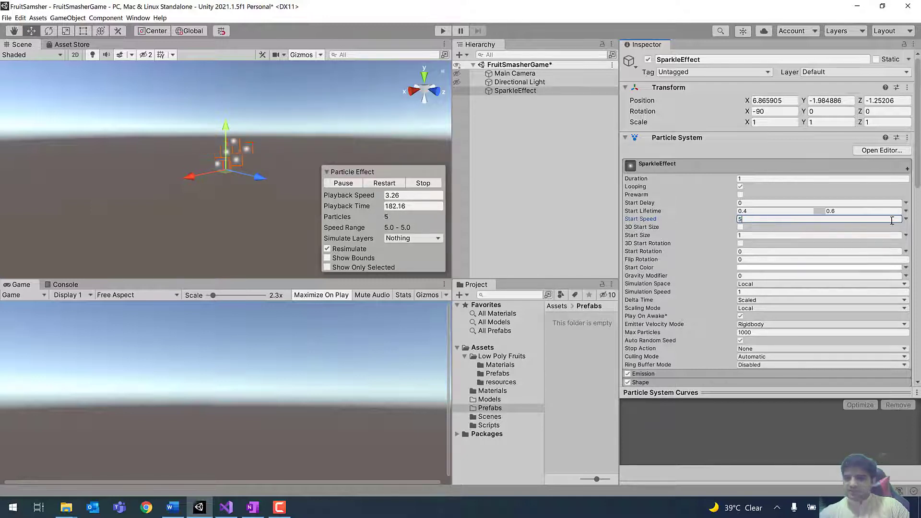
pyautogui.click(905, 220)
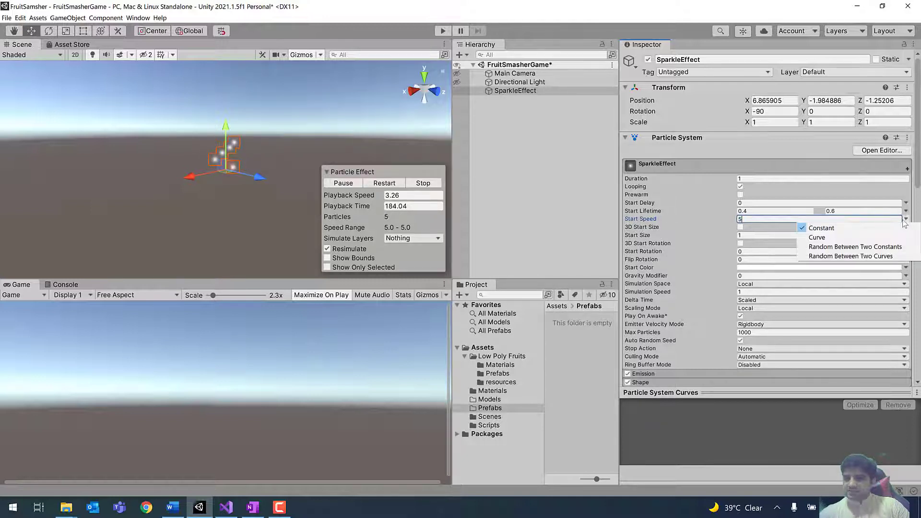
pyautogui.click(832, 247)
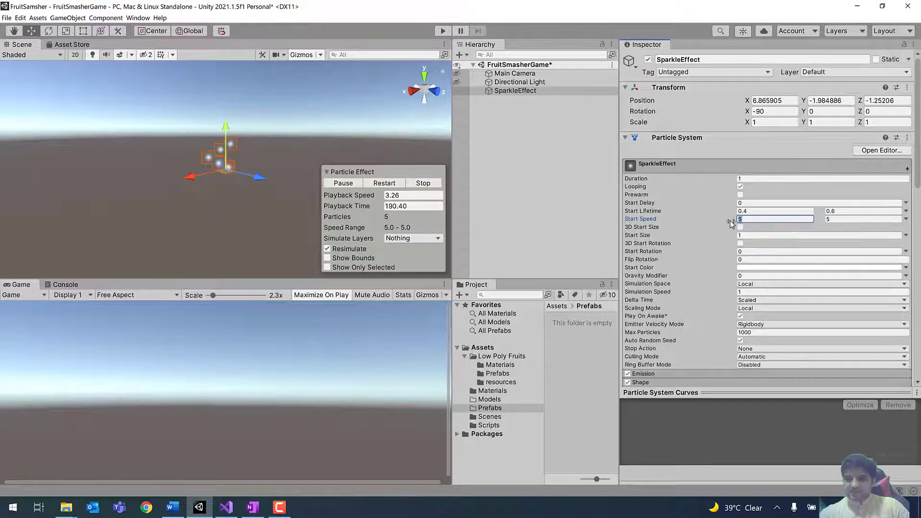
pyautogui.write('15')
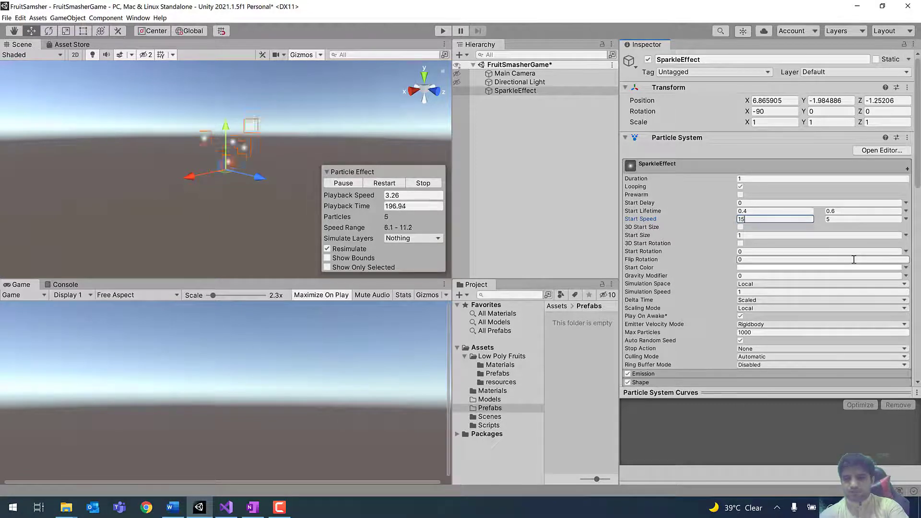
pyautogui.press('Tab')
pyautogui.write('26')
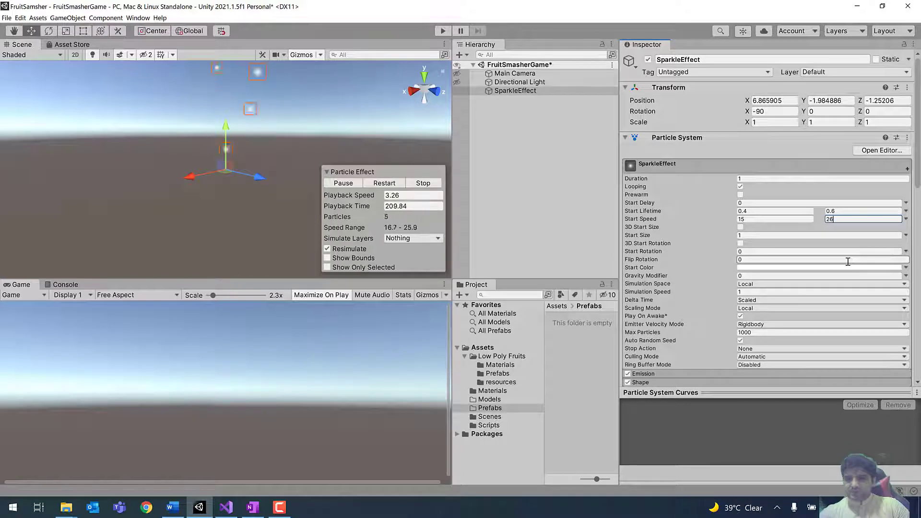
pyautogui.press('BackSpace')
pyautogui.write('5')
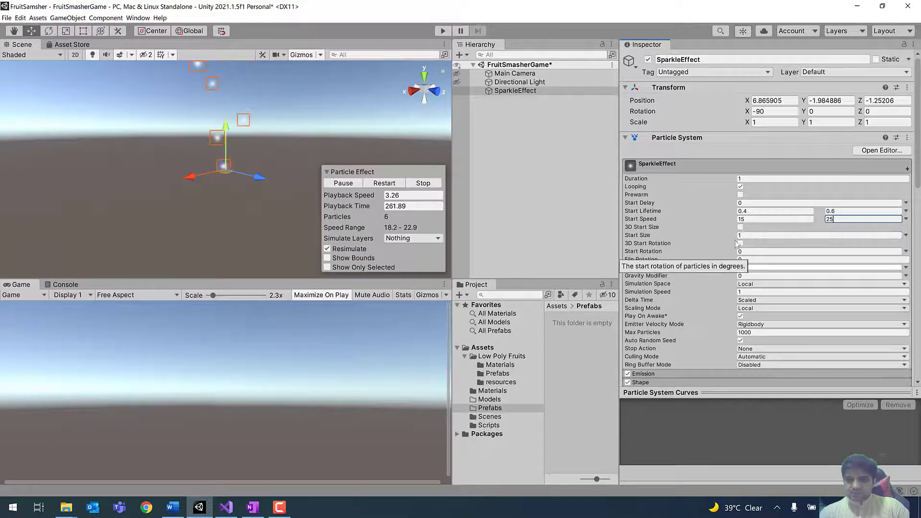
# Set the Gravity Modifier to 2 and move SparkleEffect down along Y to about -6.9 in the scene.
pyautogui.click(755, 276)
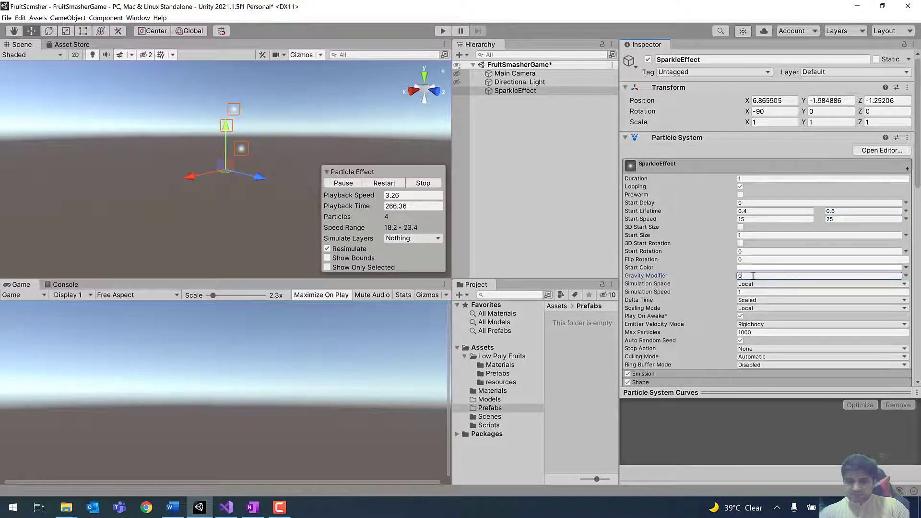
pyautogui.write('2')
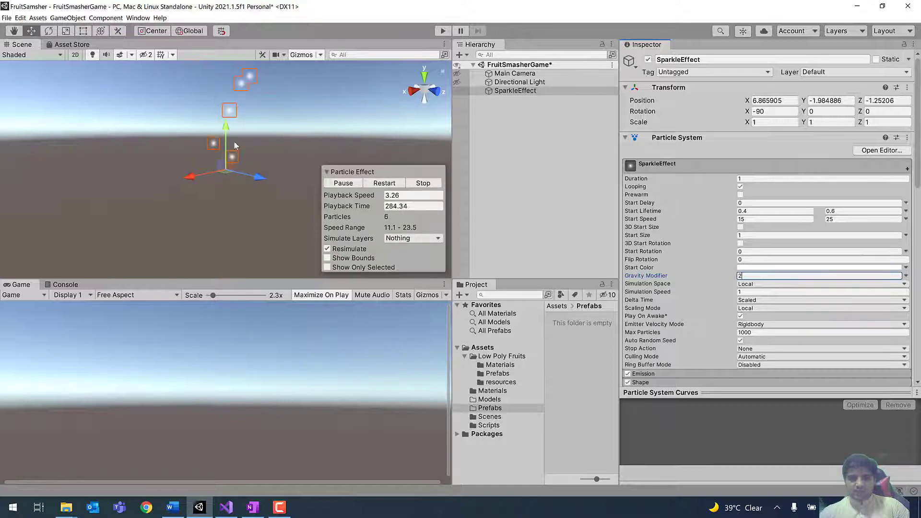
pyautogui.moveTo(226, 127); pyautogui.dragTo(226, 182)
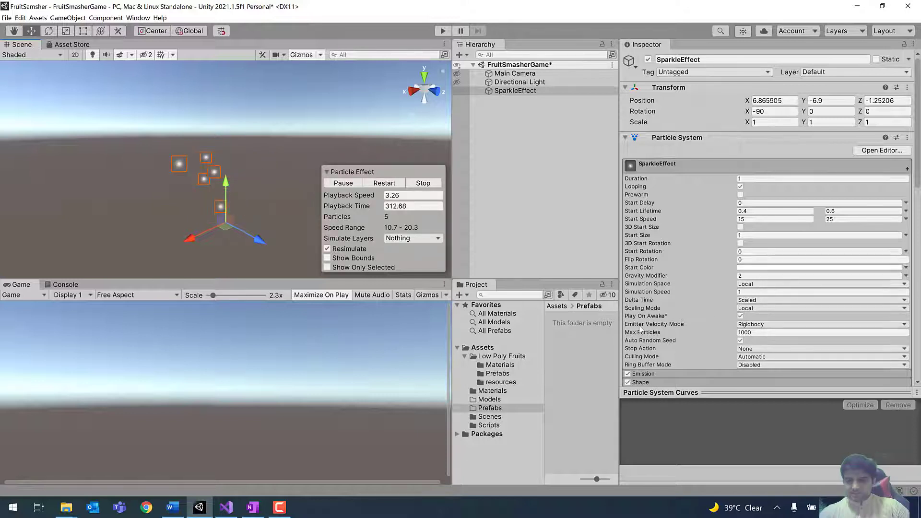
# Set SparkleEffect's Emitter Velocity Mode to Transform and add an emission burst with a count of 15.
pyautogui.click(755, 325)
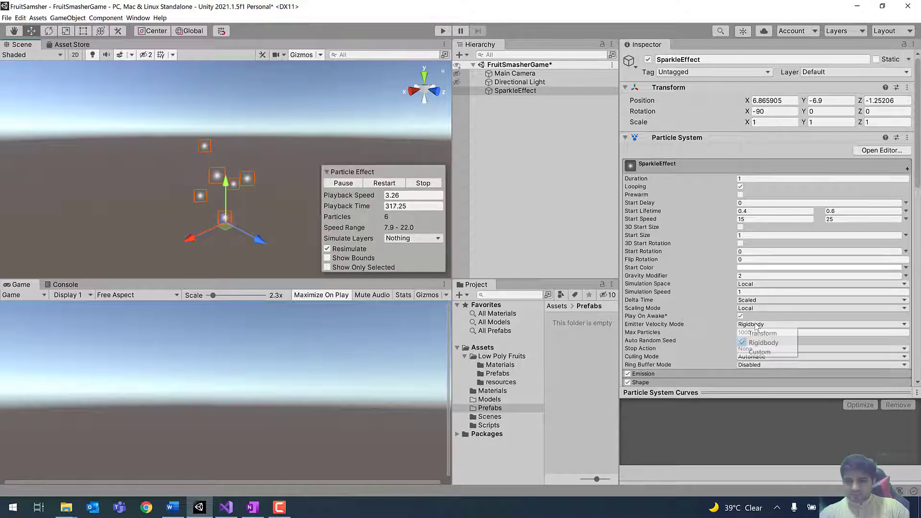
pyautogui.click(758, 334)
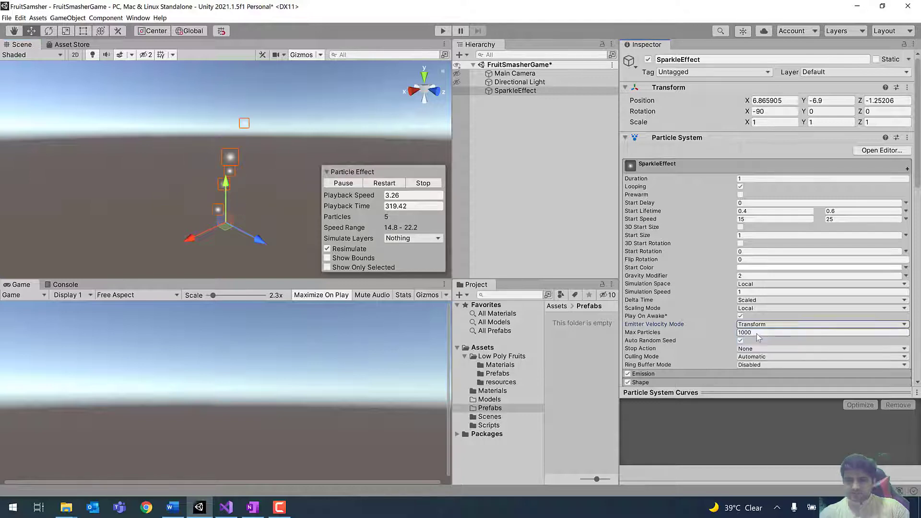
pyautogui.click(659, 376)
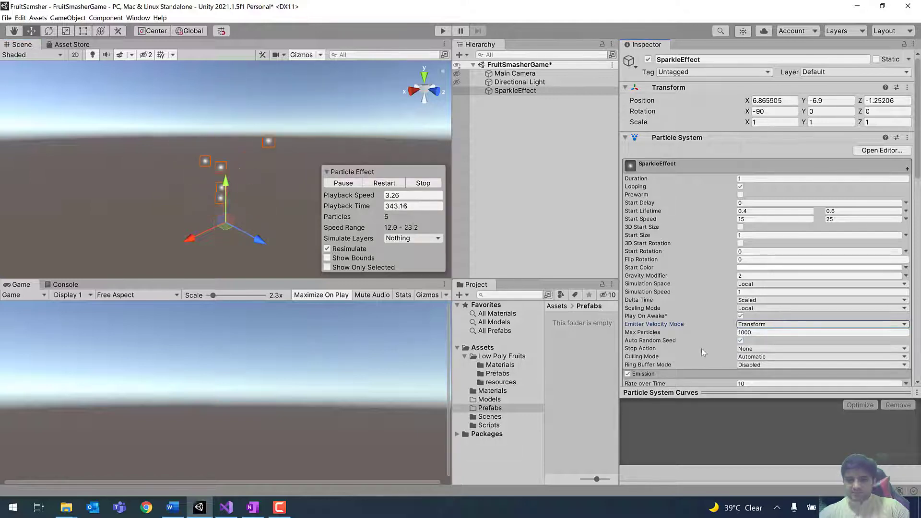
pyautogui.scroll(-4, 701, 348)
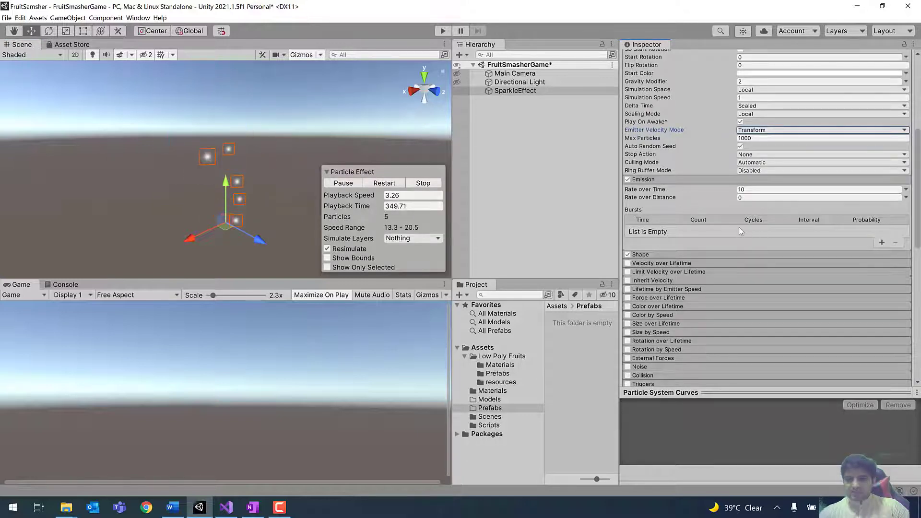
pyautogui.click(882, 243)
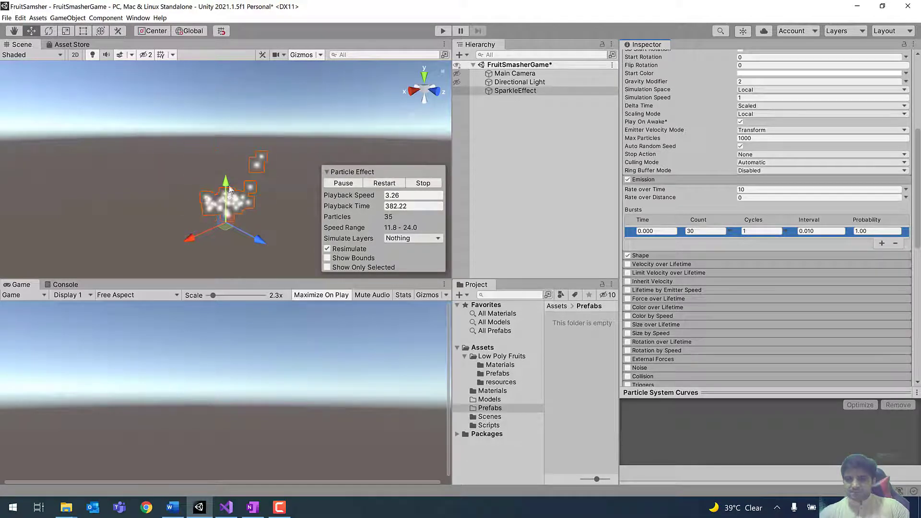
pyautogui.scroll(5, 702, 261)
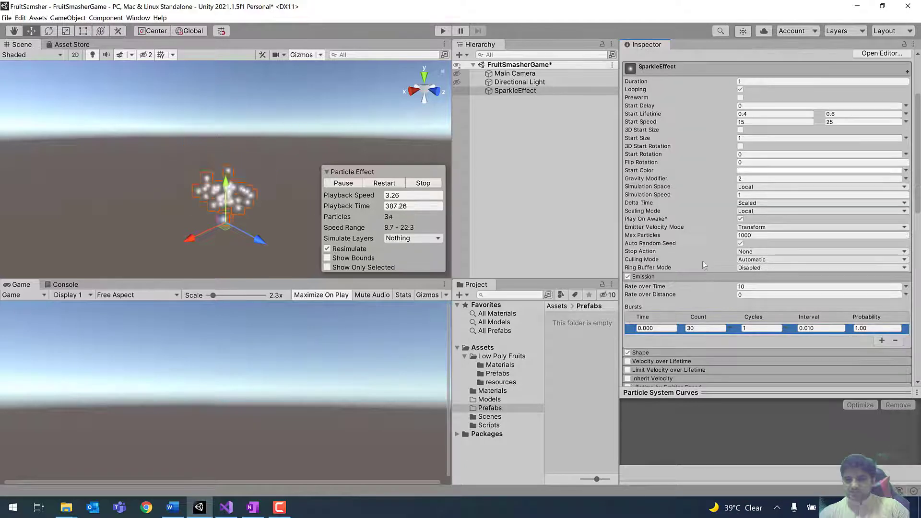
pyautogui.click(691, 329)
pyautogui.write('15')
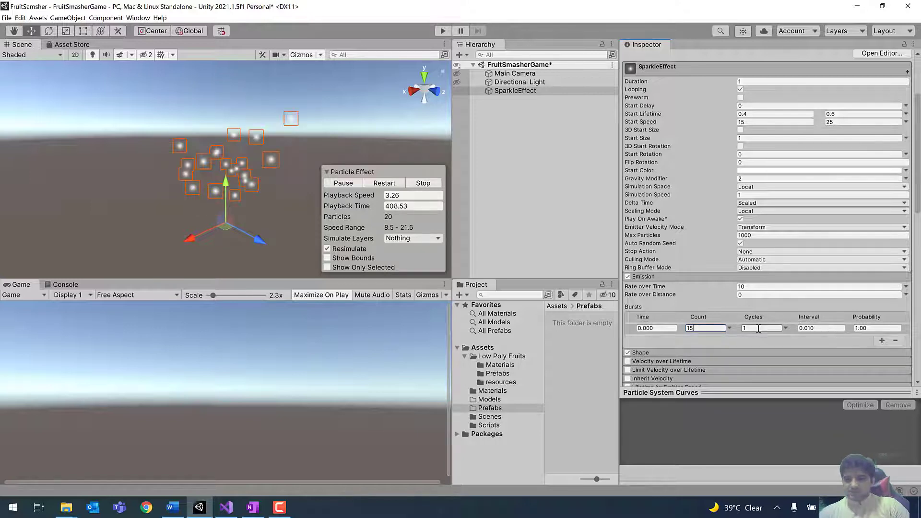
# Change the particle system's emission shape from Cone to Sphere.
pyautogui.scroll(-3, 644, 355)
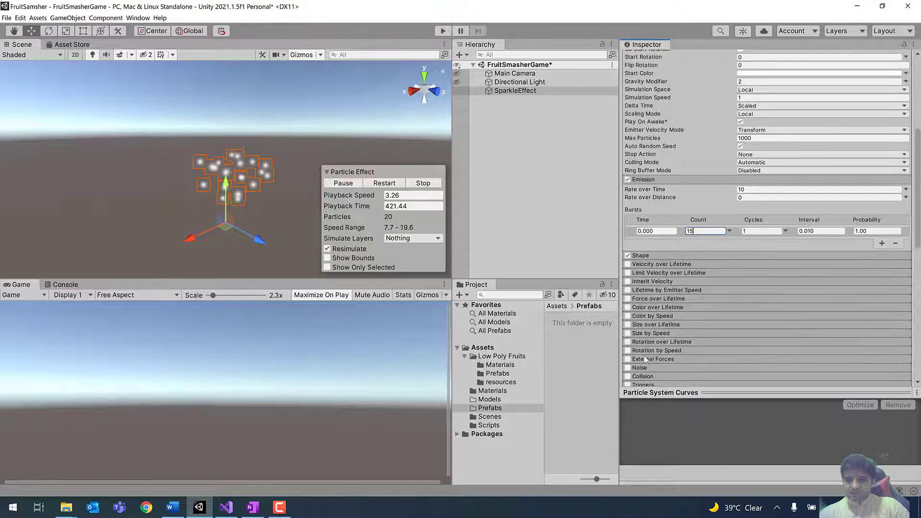
pyautogui.click(663, 257)
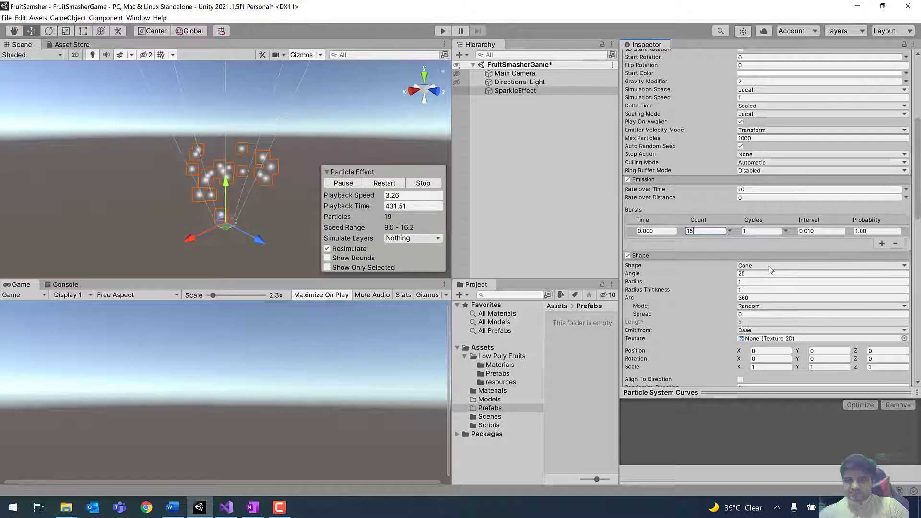
pyautogui.click(820, 265)
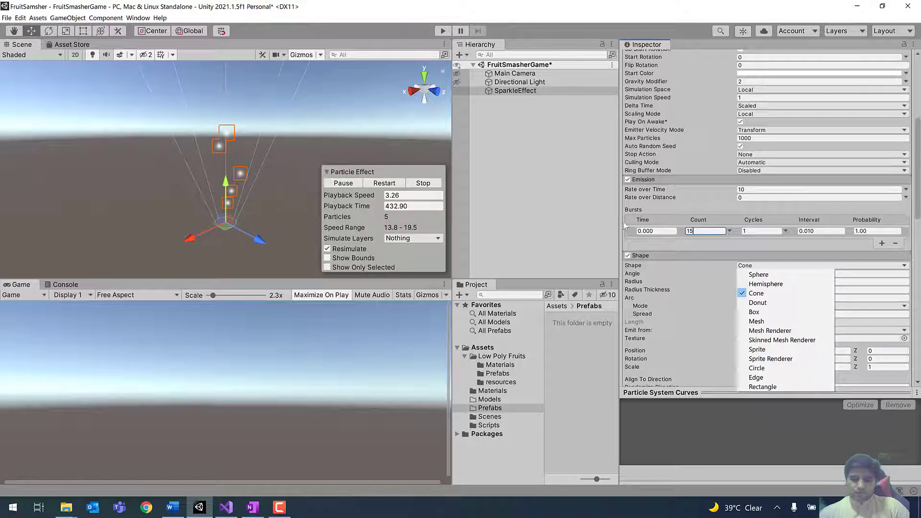
pyautogui.click(768, 275)
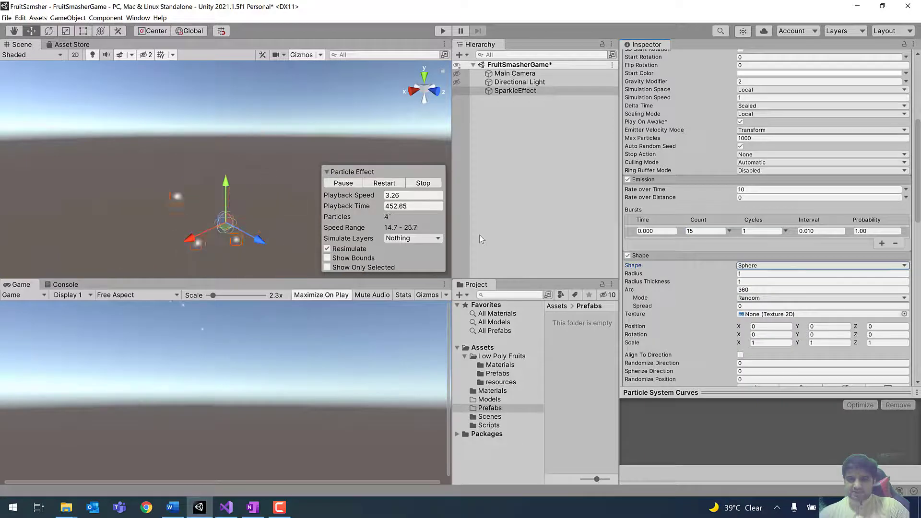
# Enable Color over Lifetime for the particles and set the renderer's Render Mode to Mesh.
pyautogui.scroll(-4, 672, 293)
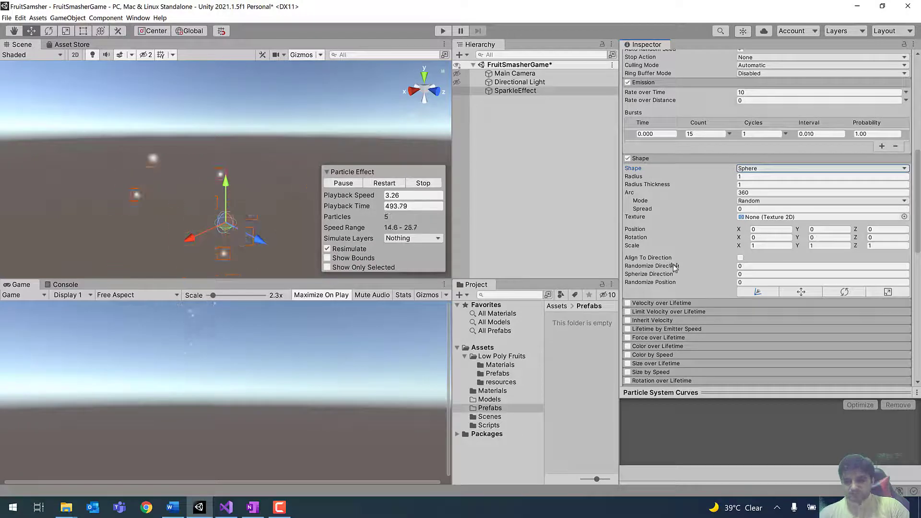
pyautogui.scroll(-12, 673, 269)
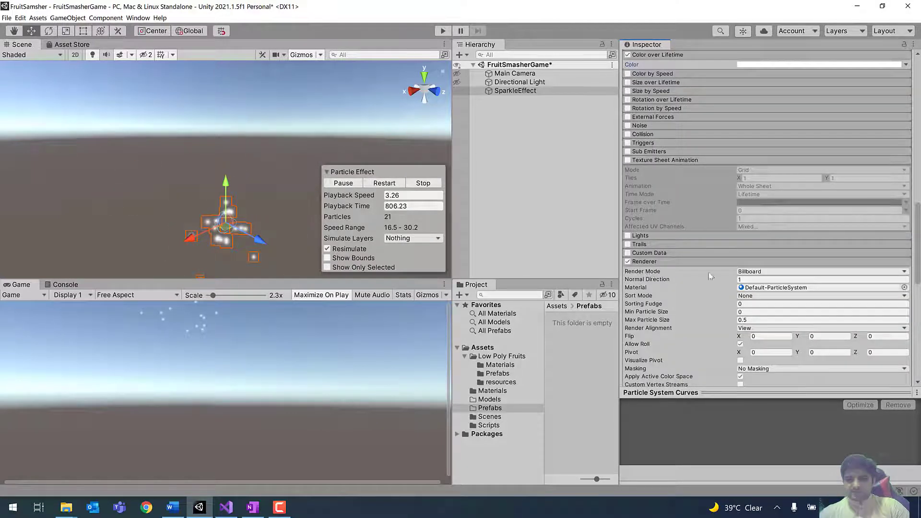
pyautogui.click(766, 271)
pyautogui.click(757, 313)
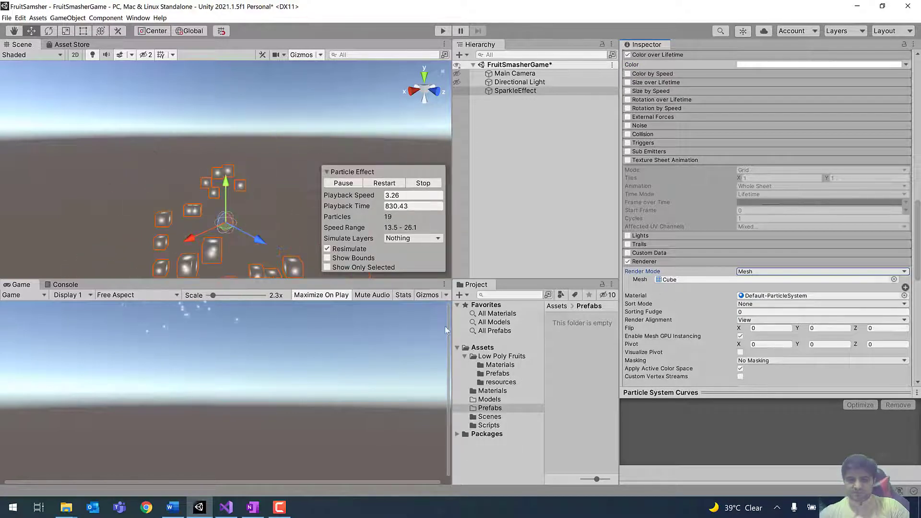
# Create a new material named particleColor in the Assets/Materials folder.
pyautogui.moveTo(450, 328); pyautogui.dragTo(408, 319)
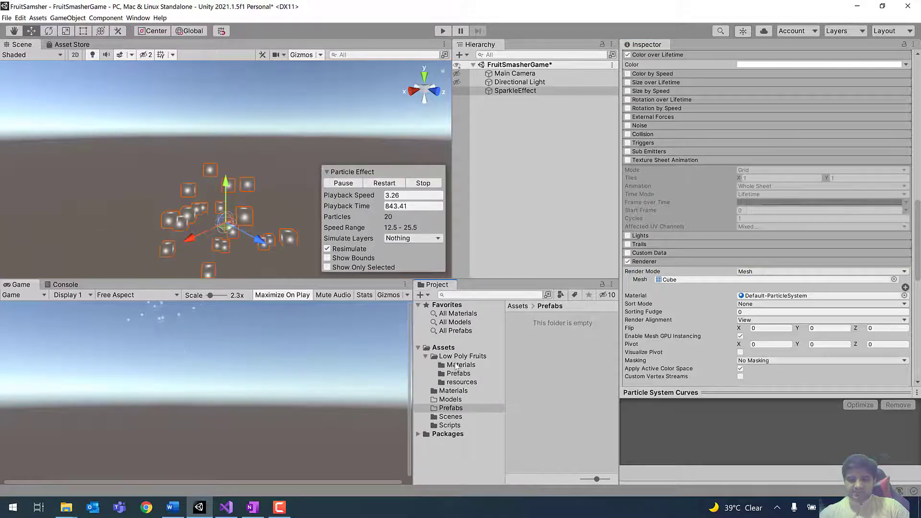
pyautogui.click(468, 392)
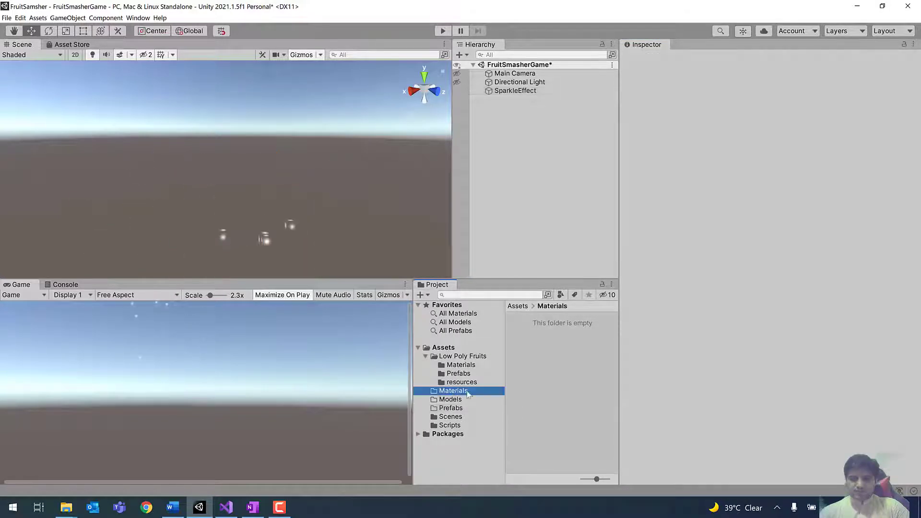
pyautogui.rightClick(518, 339)
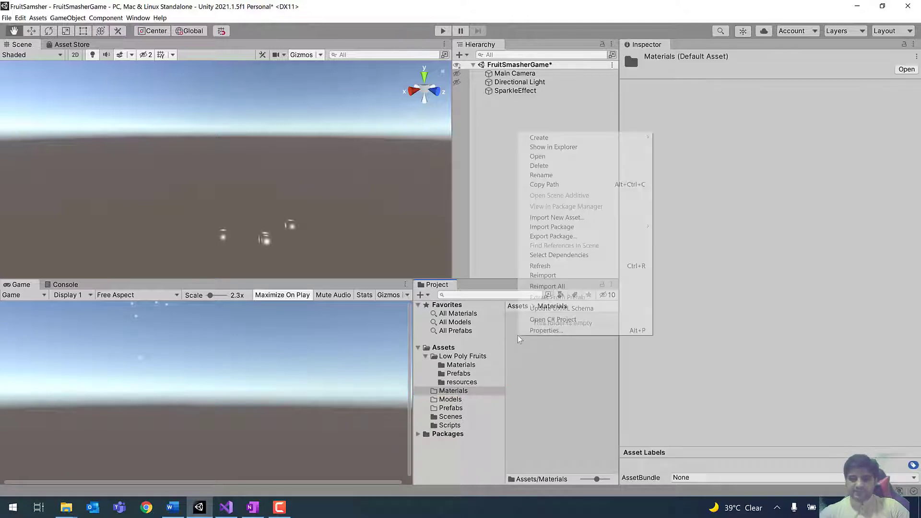
pyautogui.moveTo(548, 141)
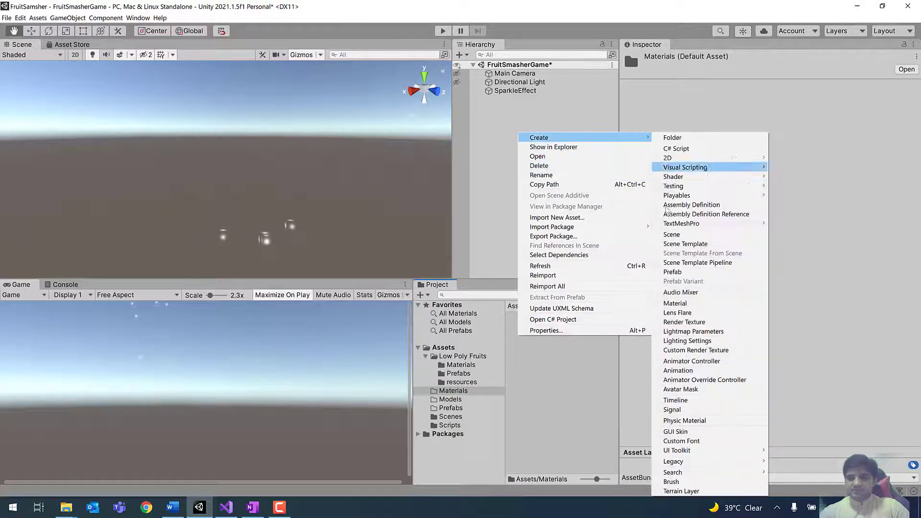
pyautogui.click(675, 304)
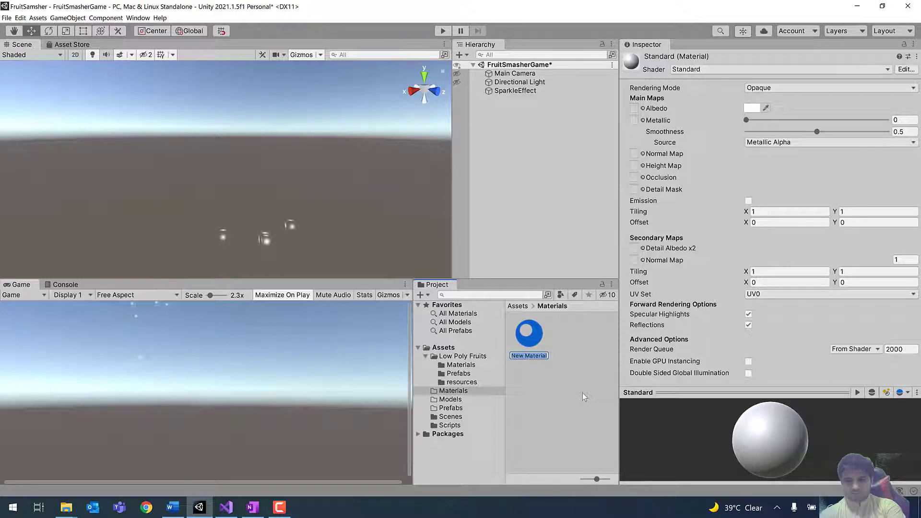
pyautogui.write('par')
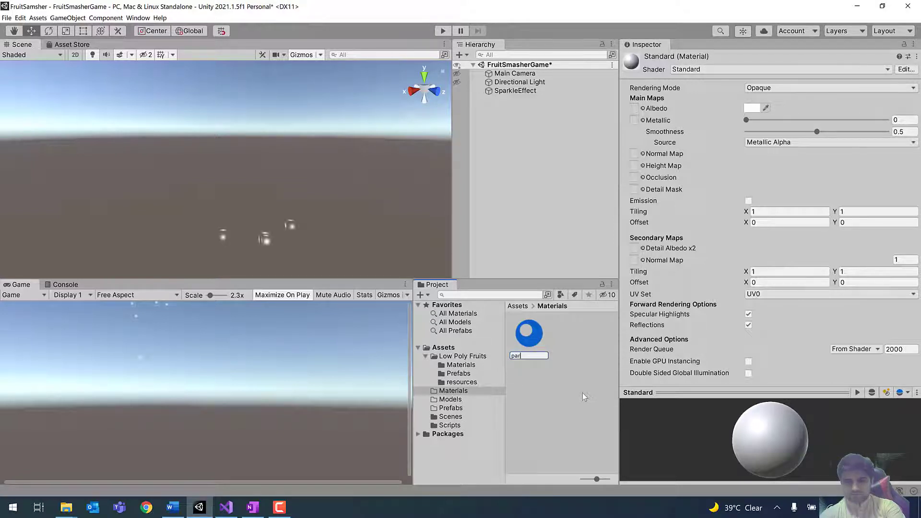
pyautogui.write('ticleColor')
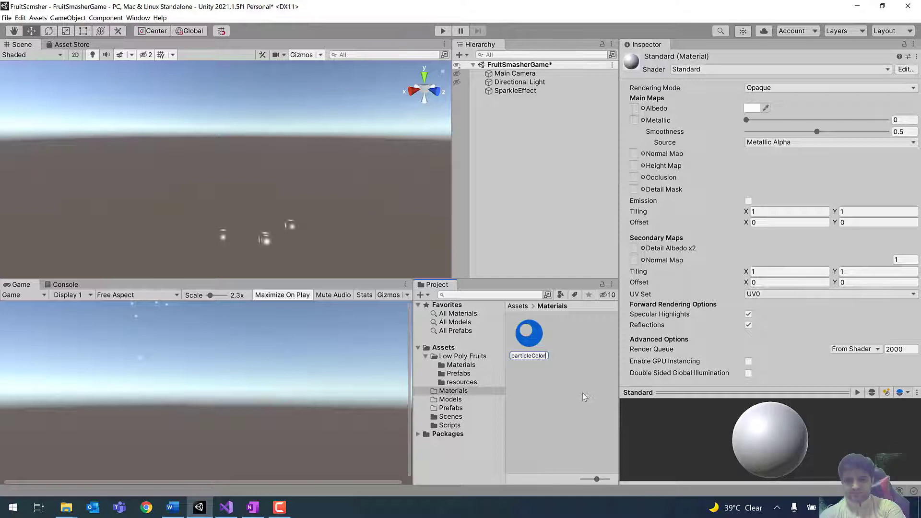
pyautogui.press('Return')
# Set the Albedo color of the particleColor material to a deep, saturated red.
pyautogui.click(752, 108)
pyautogui.click(840, 181)
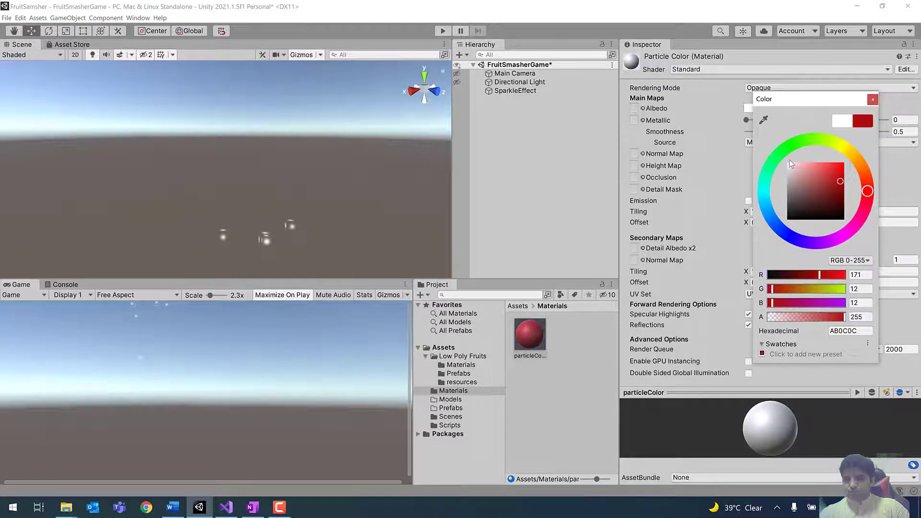
pyautogui.click(839, 174)
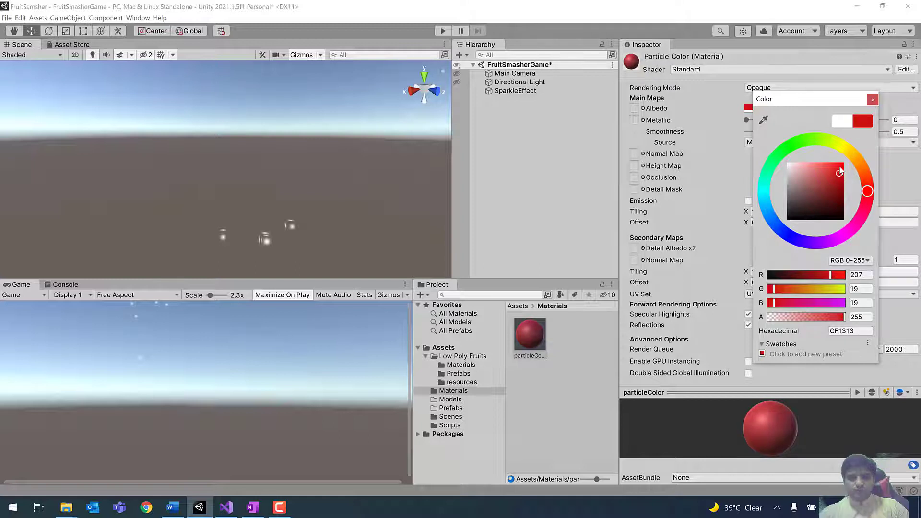
pyautogui.click(840, 172)
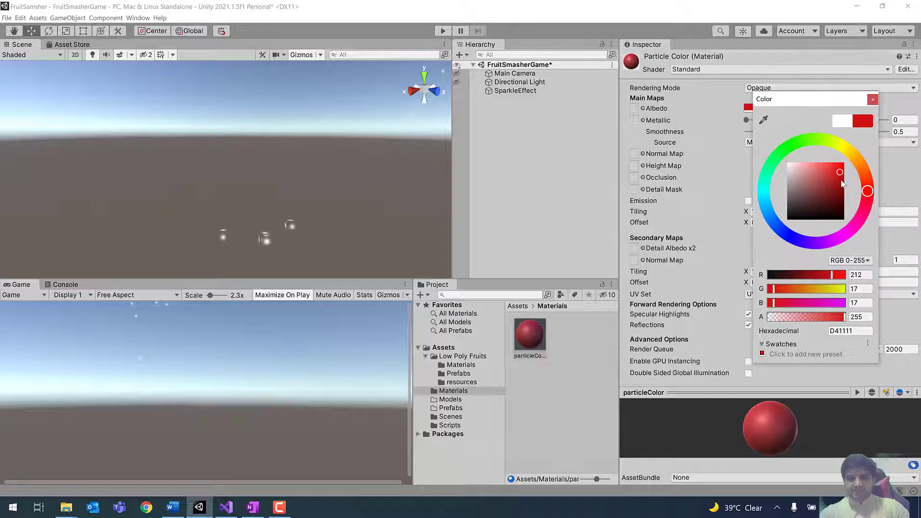
pyautogui.click(840, 172)
pyautogui.click(842, 177)
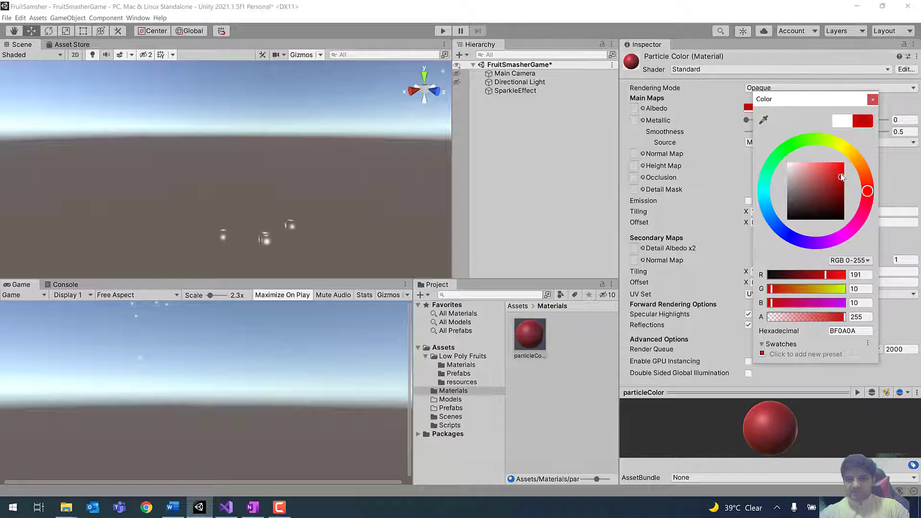
pyautogui.click(841, 180)
pyautogui.click(838, 181)
pyautogui.click(873, 100)
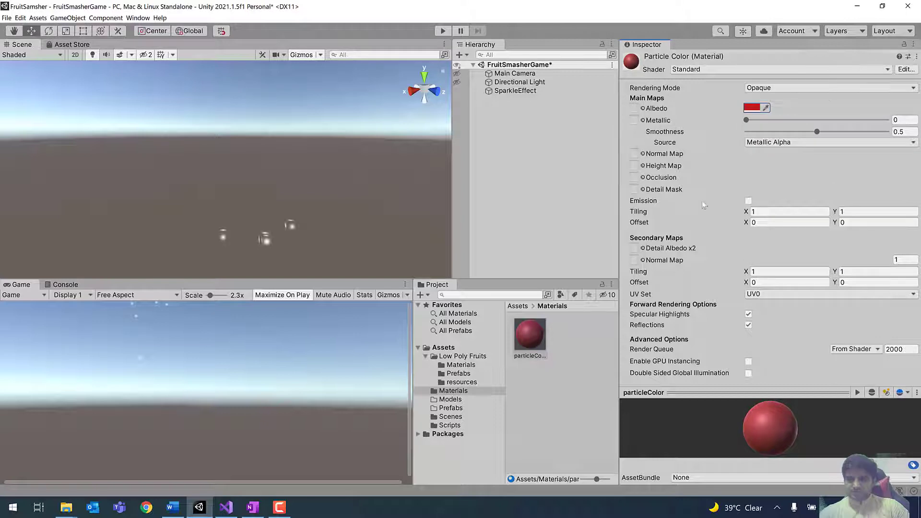
# Assign the particleColor material to SparkleEffect's particle renderer in place of the default particle material.
pyautogui.click(511, 92)
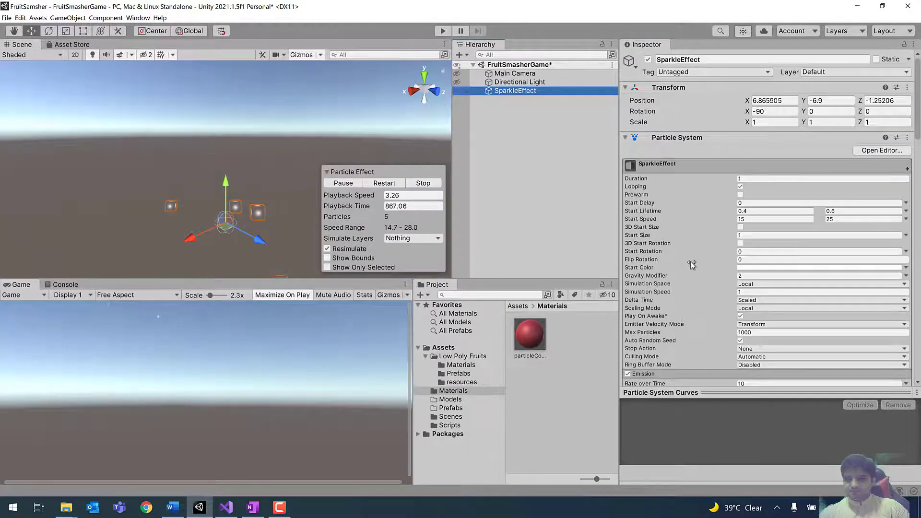
pyautogui.scroll(-15, 691, 261)
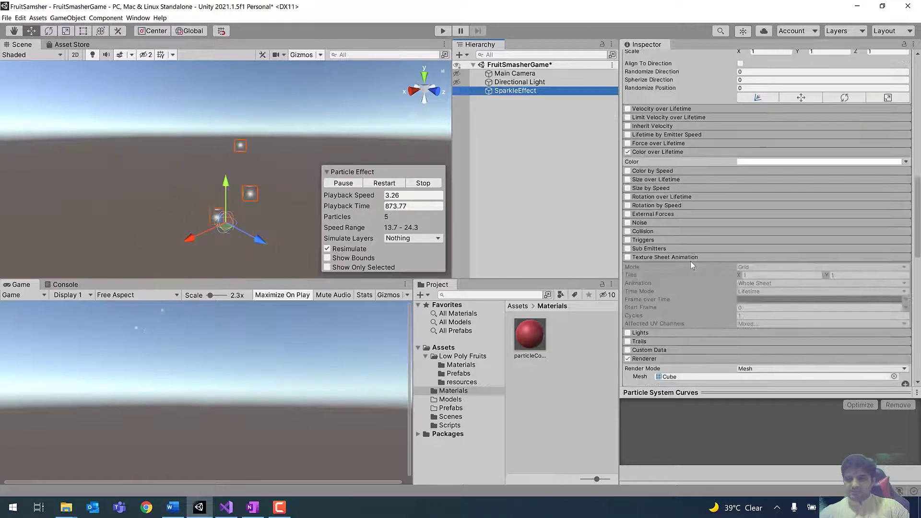
pyautogui.scroll(-8, 690, 261)
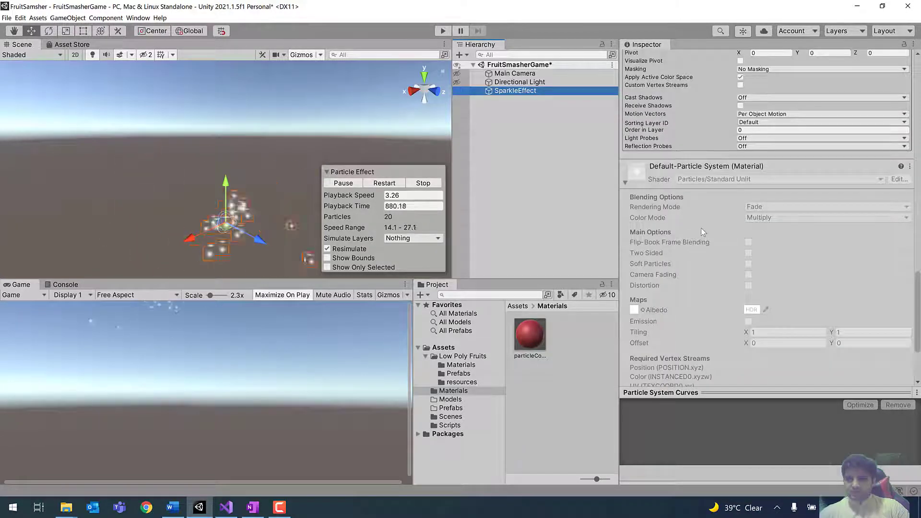
pyautogui.scroll(3, 701, 228)
pyautogui.scroll(3, 736, 208)
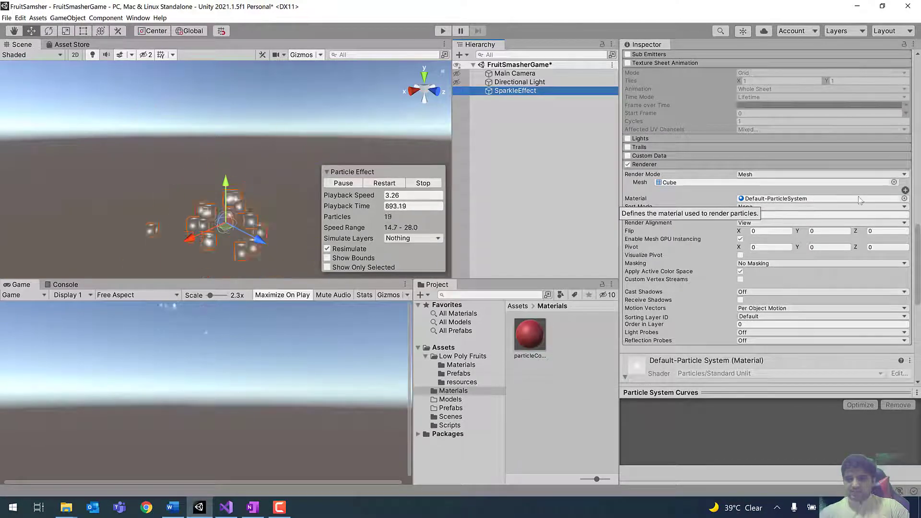
pyautogui.click(904, 199)
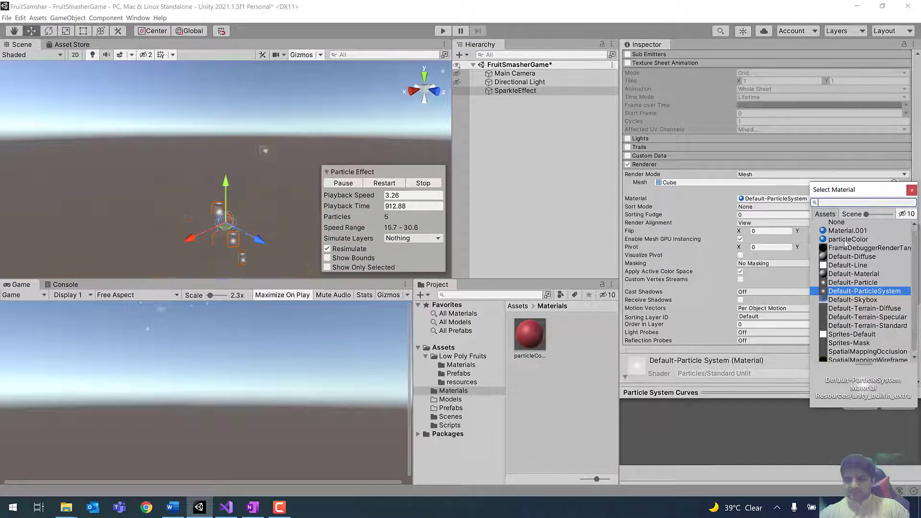
pyautogui.click(847, 239)
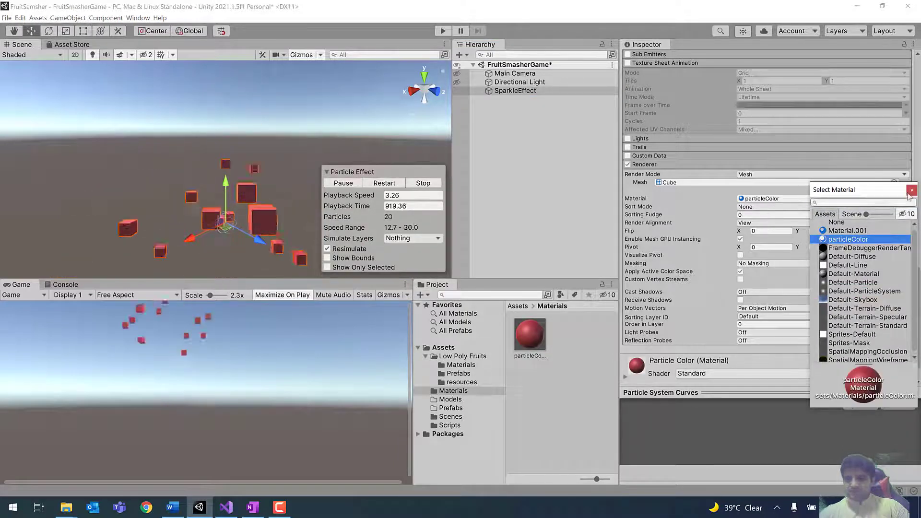
pyautogui.click(910, 191)
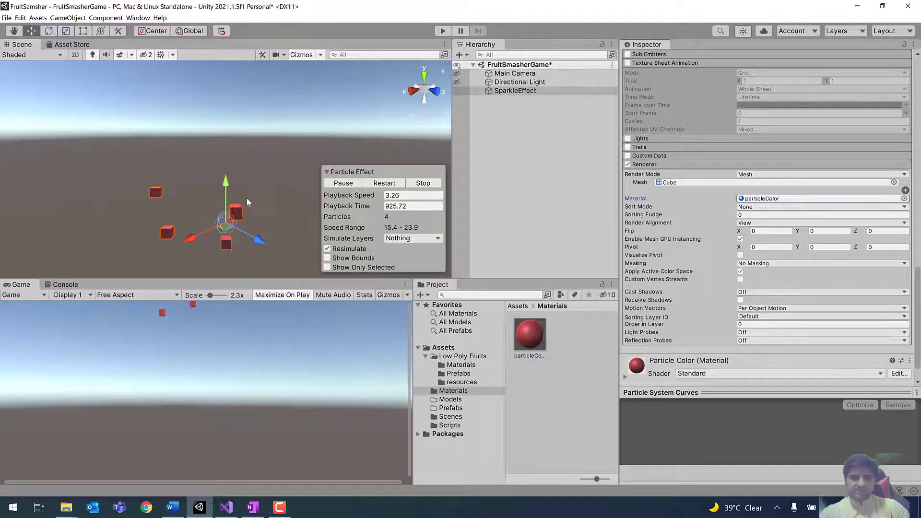
pyautogui.scroll(6, 681, 227)
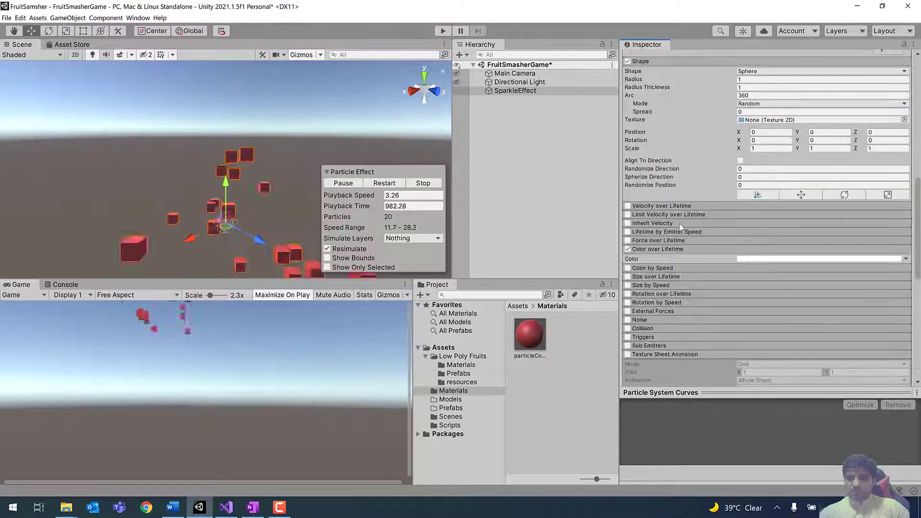
pyautogui.scroll(10, 680, 226)
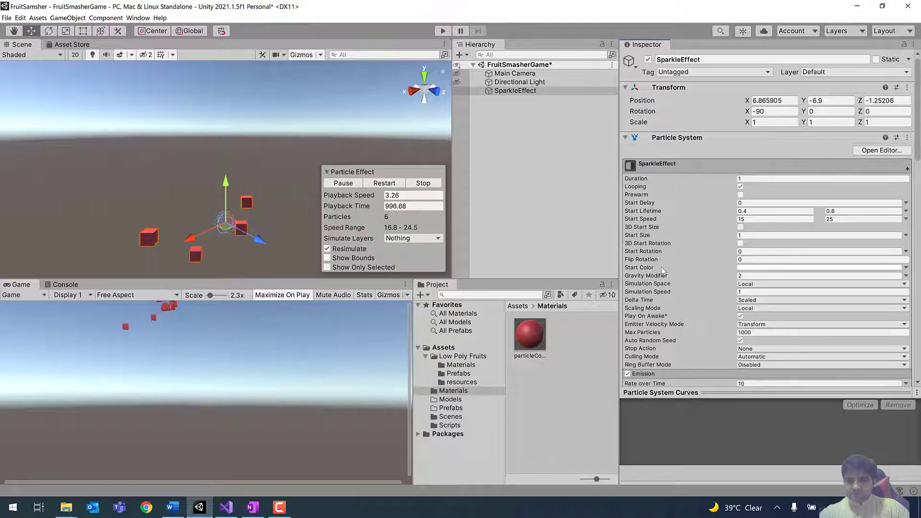
# Switch SparkleEffect's Start Color to Random Between Two Colors and set the first color to orange, RGB 236, 154, 22.
pyautogui.click(907, 269)
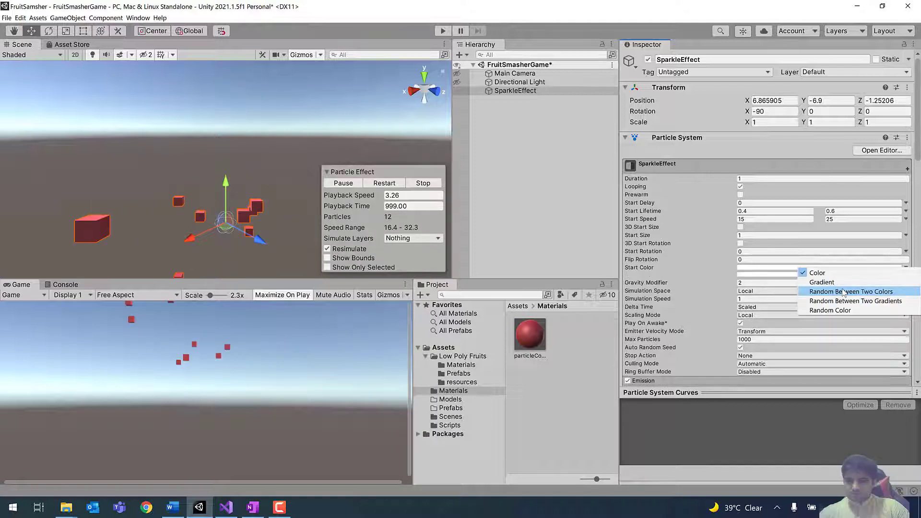
pyautogui.click(843, 292)
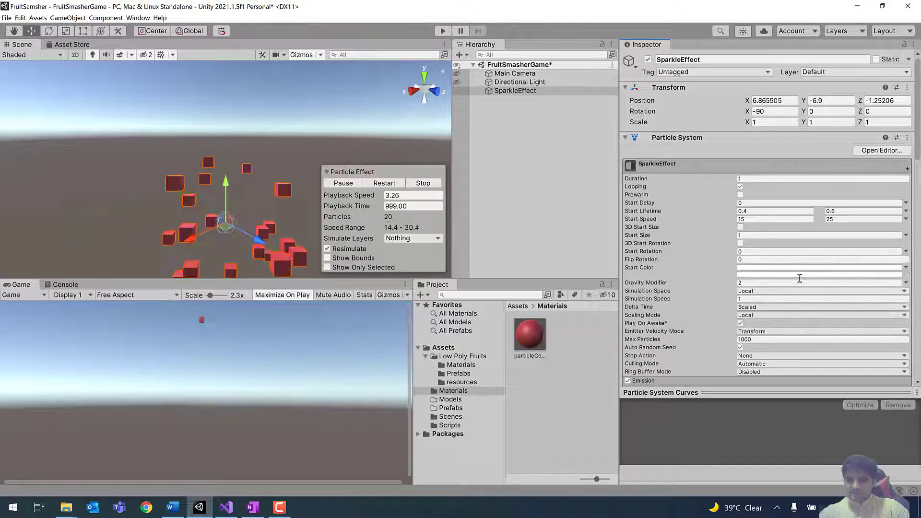
pyautogui.click(773, 270)
pyautogui.click(861, 299)
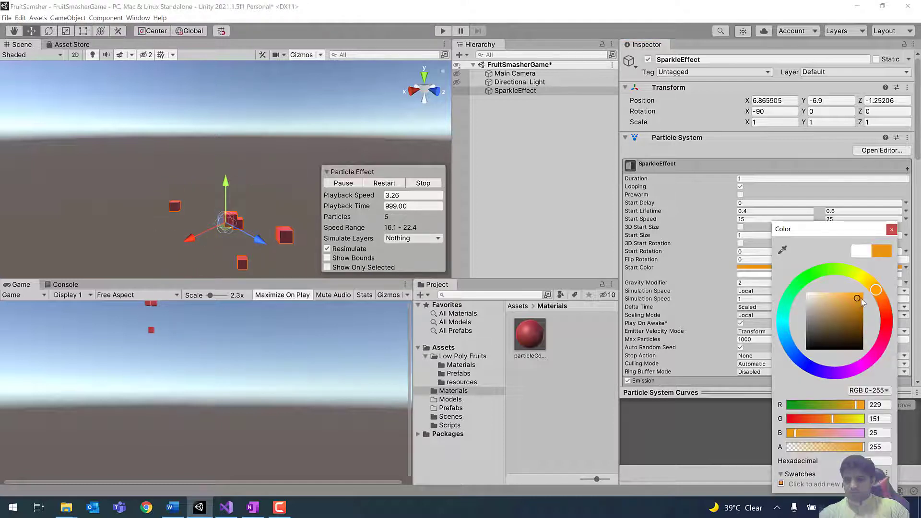
pyautogui.click(858, 297)
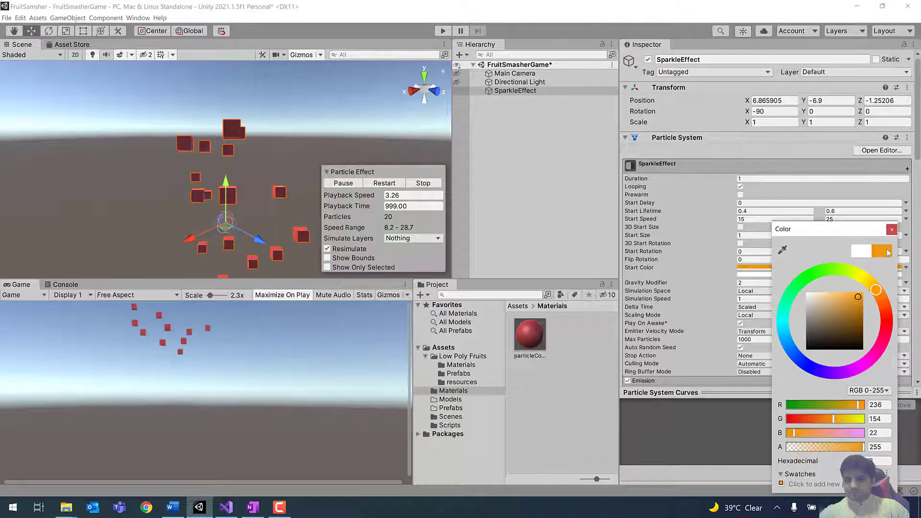
pyautogui.click(891, 232)
# Set the second Start Color of SparkleEffect to dark red, RGB 169, 12, 12.
pyautogui.click(806, 275)
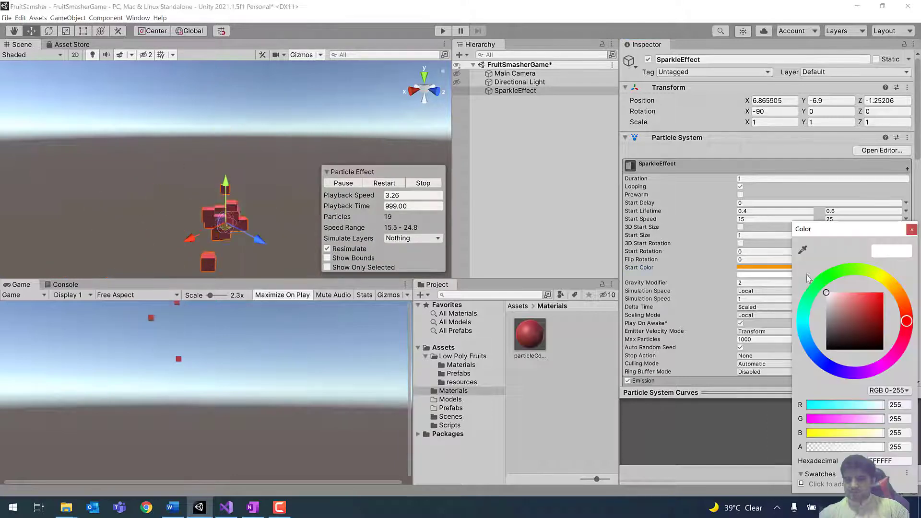
pyautogui.click(879, 316)
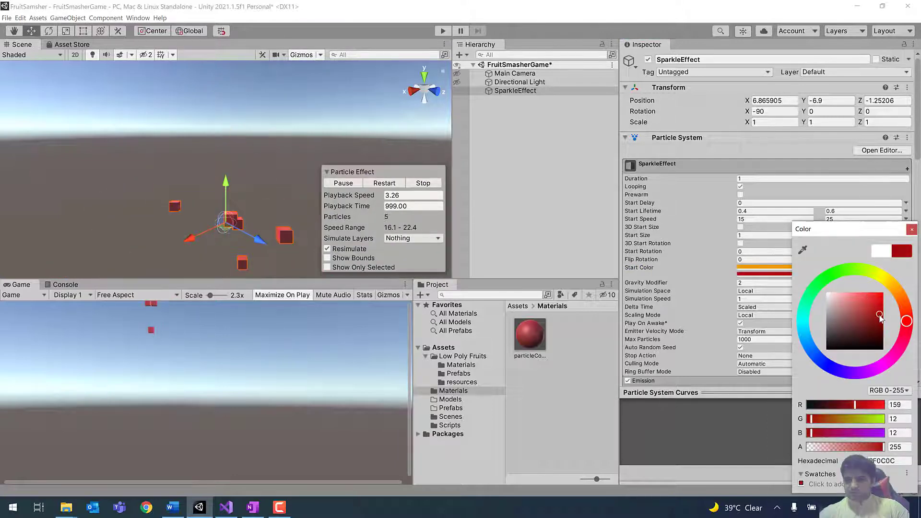
pyautogui.click(879, 313)
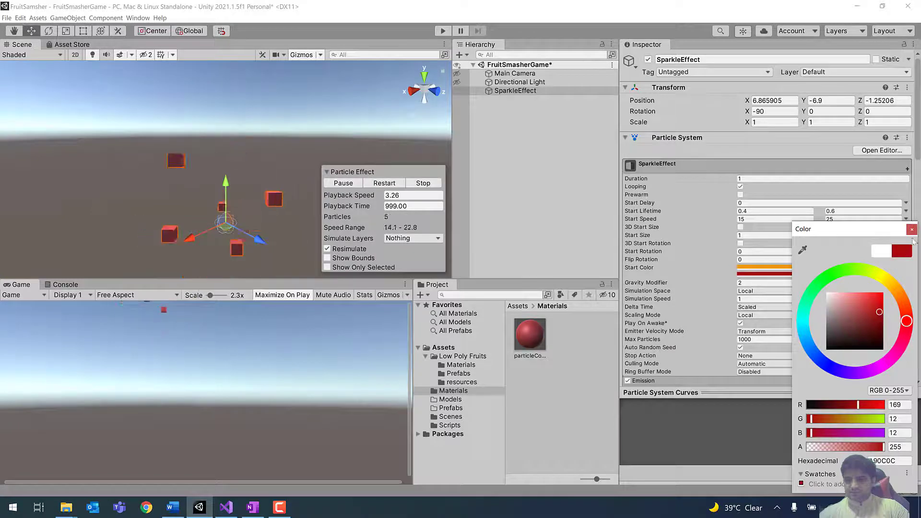
pyautogui.click(912, 230)
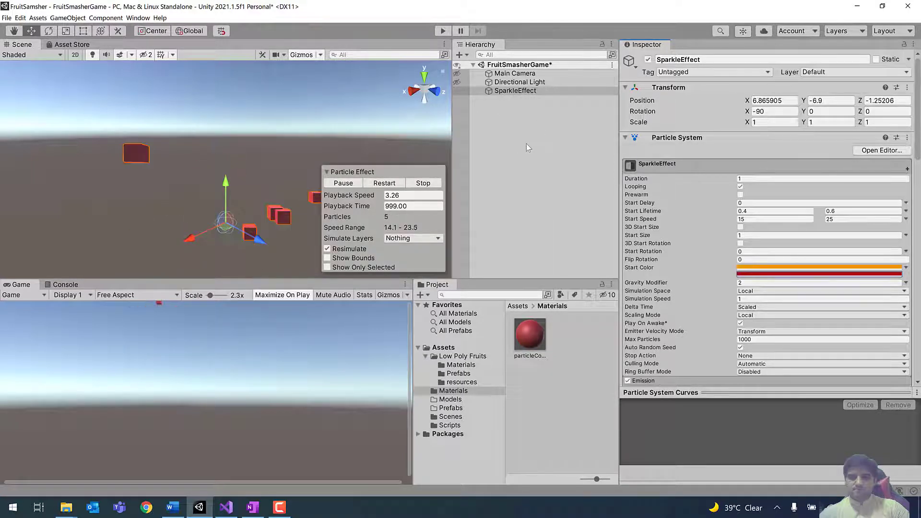
# Save SparkleEffect as a prefab in the Assets/Prefabs folder and delete its instance from the scene.
pyautogui.click(451, 408)
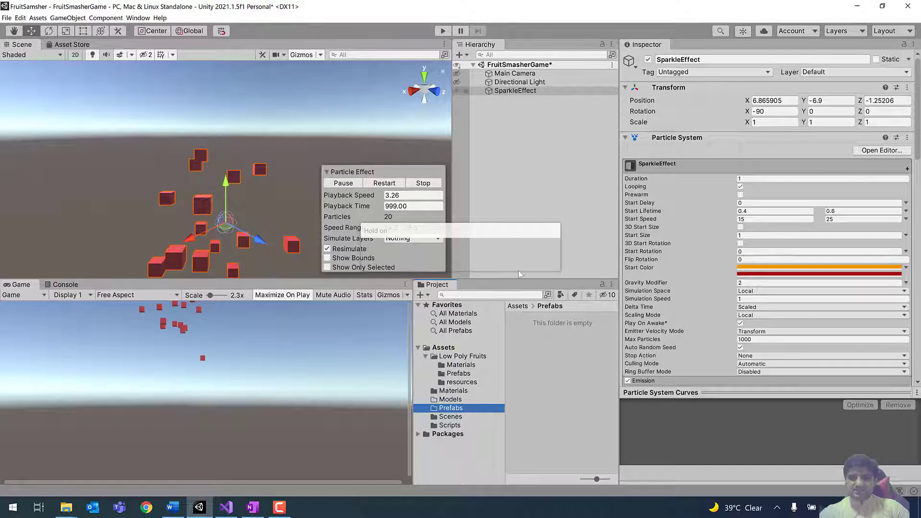
pyautogui.moveTo(529, 375); pyautogui.dragTo(530, 376)
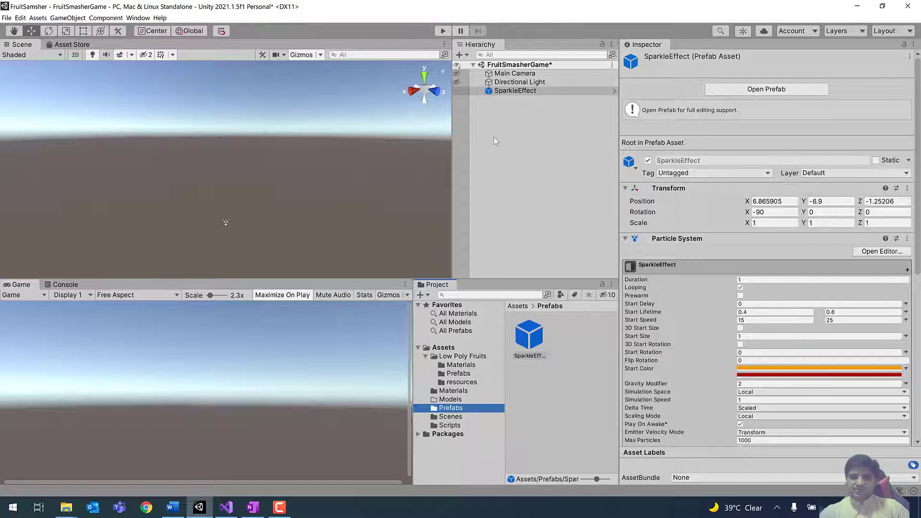
pyautogui.click(496, 92)
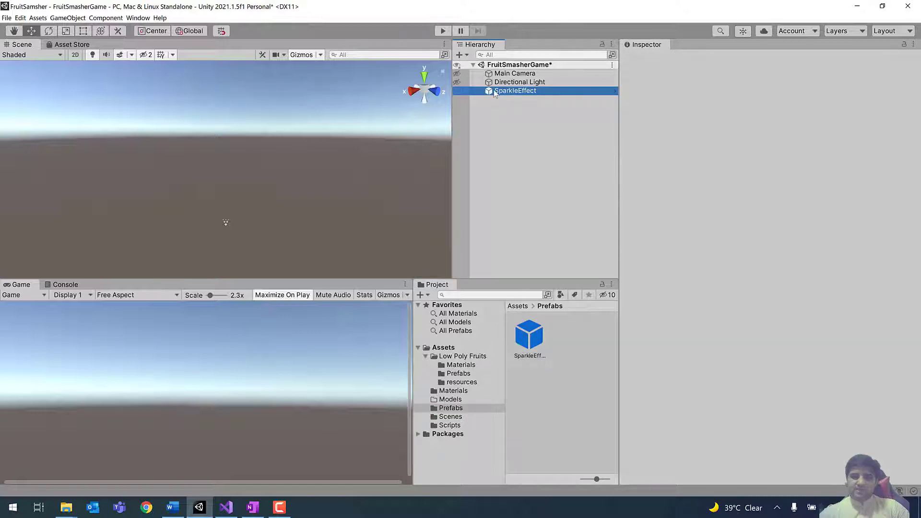
pyautogui.press('Delete')
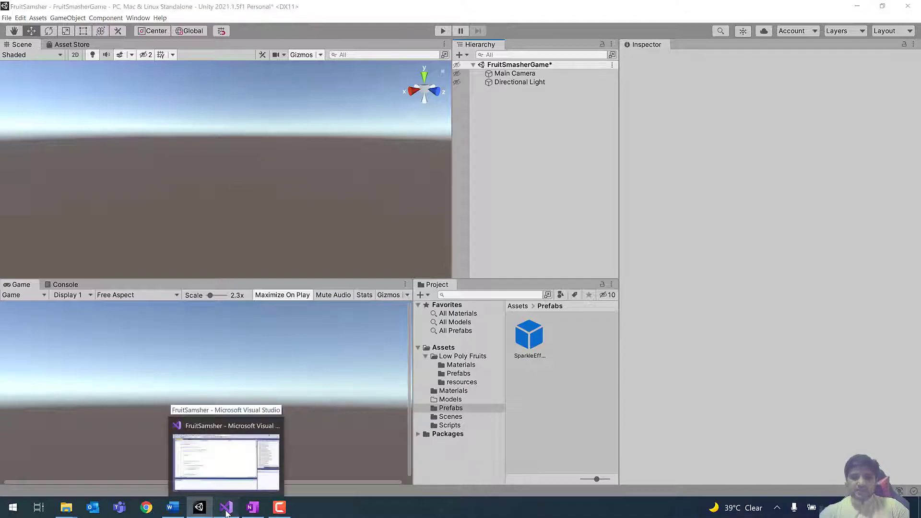
# Switch to Visual Studio and declare the field public ParticleSystem ps; below dropFruit in the DestroyFruits class.
pyautogui.click(227, 513)
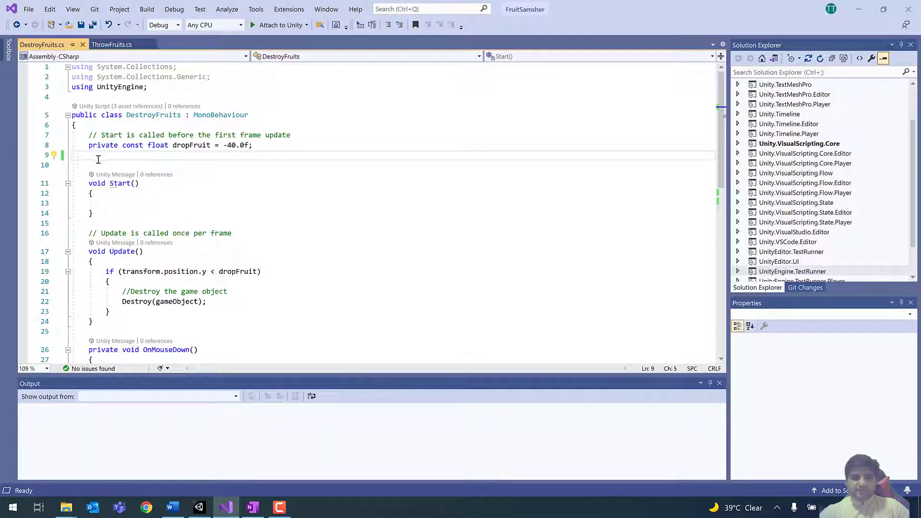
pyautogui.press('BackSpace')
pyautogui.press('BackSpace')
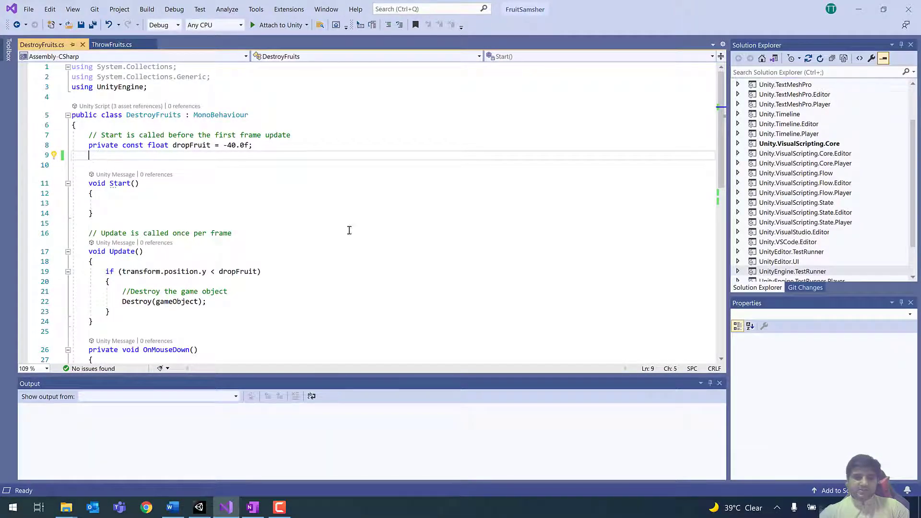
pyautogui.write('pri')
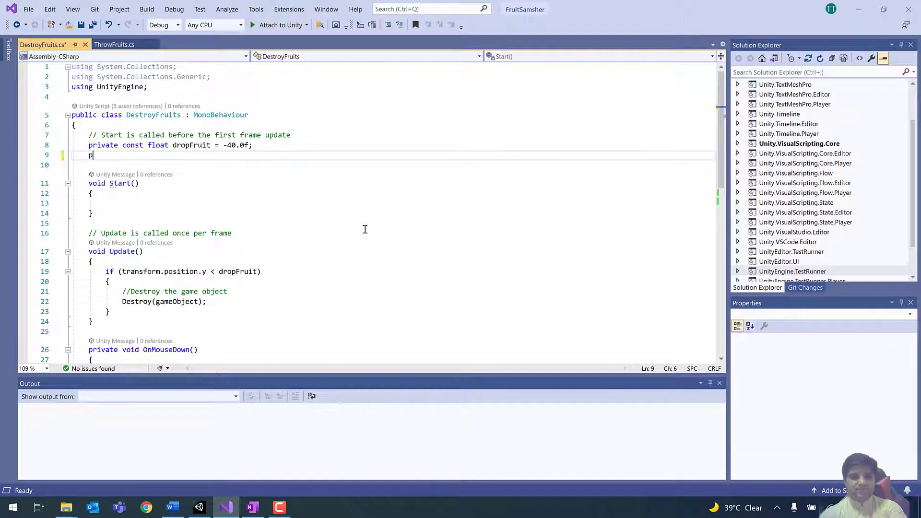
pyautogui.press('BackSpace')
pyautogui.press('BackSpace')
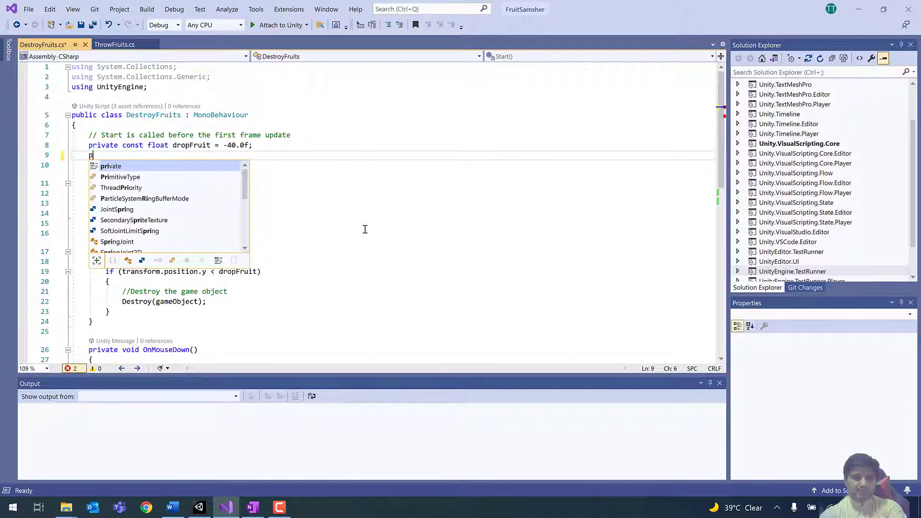
pyautogui.write('ublic')
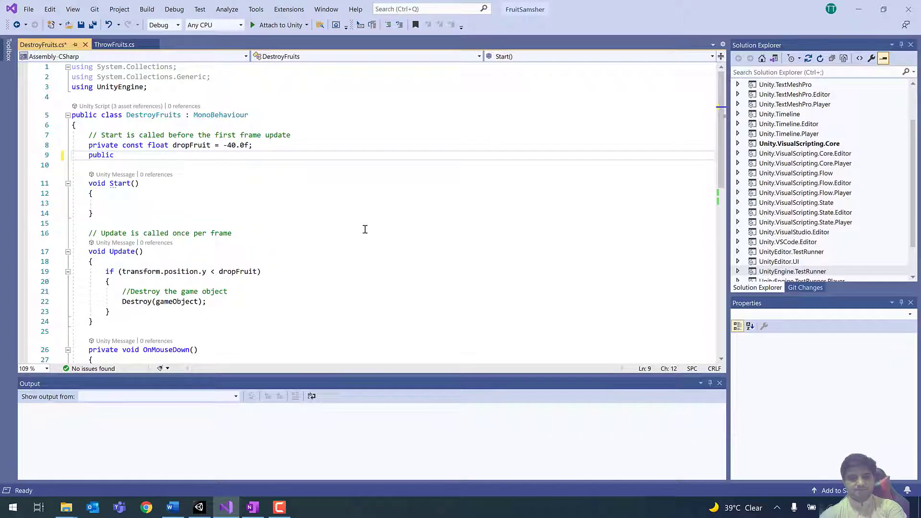
pyautogui.write(' Parti')
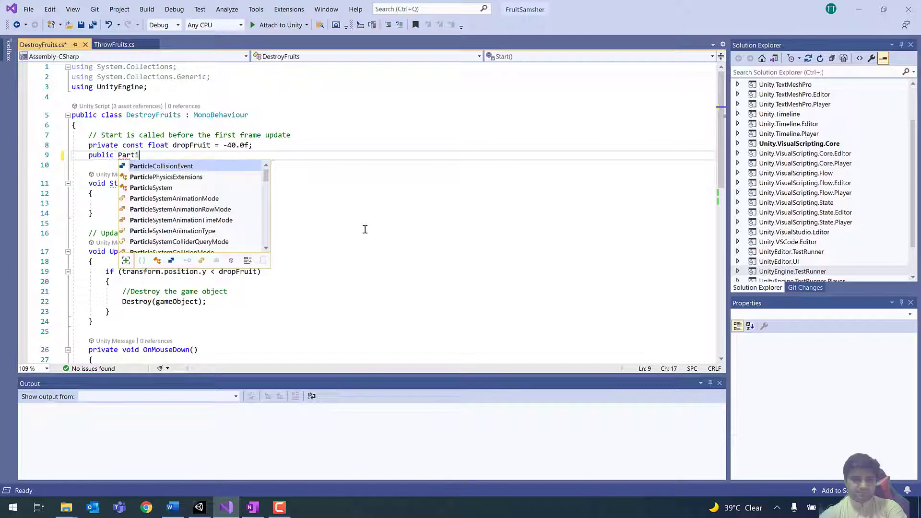
pyautogui.write('c')
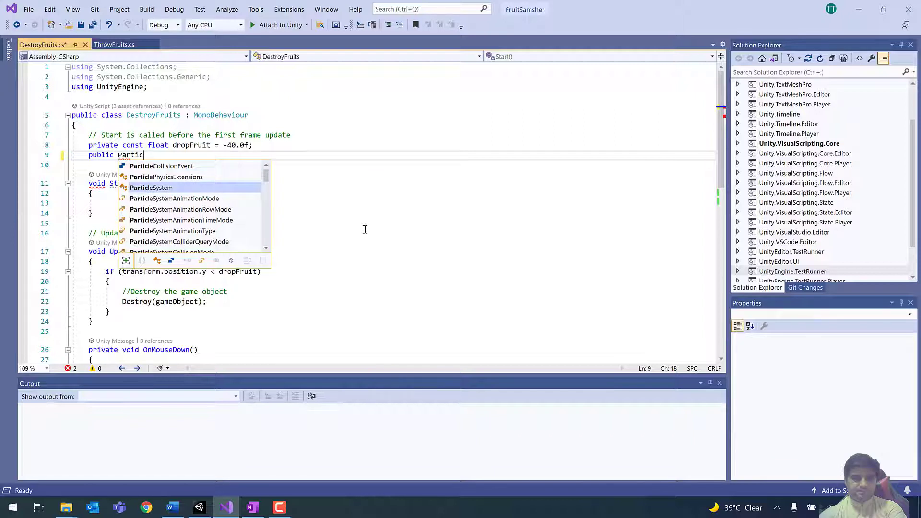
pyautogui.write('leSystem ')
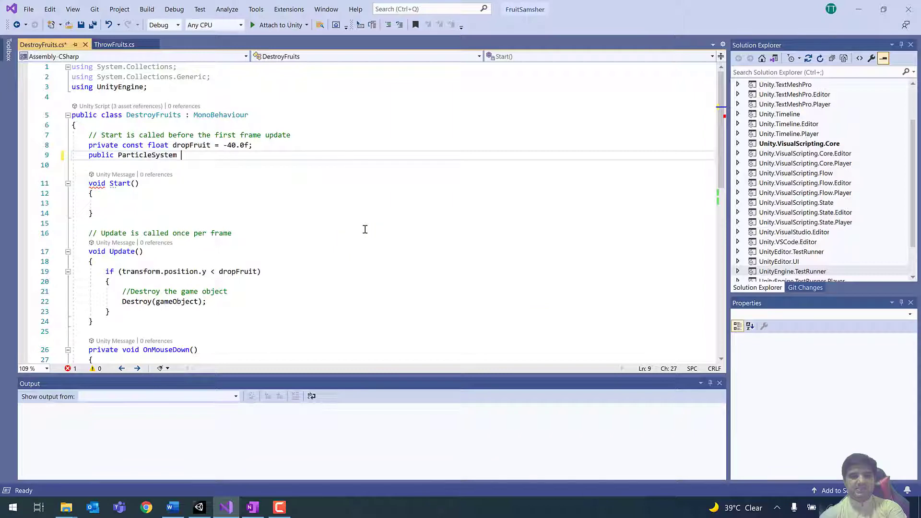
pyautogui.write('ps;')
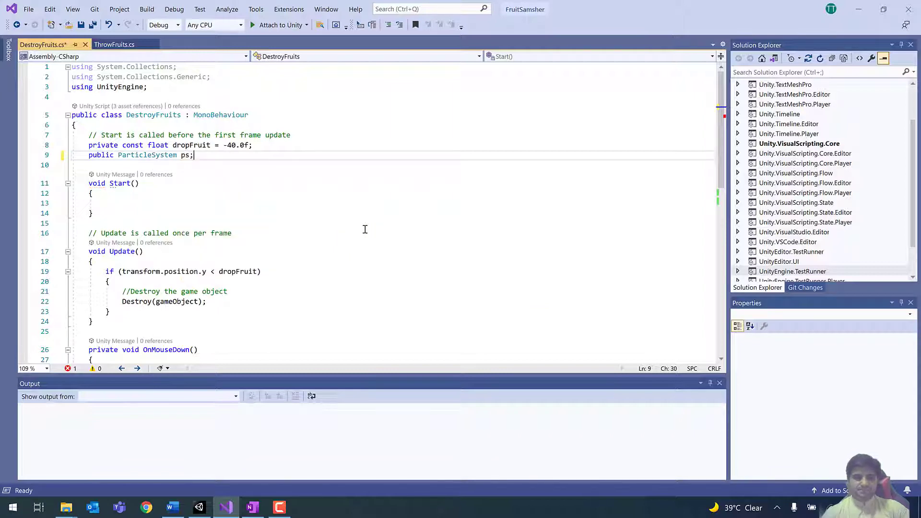
# Start the statement GameObject go = Instantiate(ps.gameObject) above the Destroy call in the OnMouseDown method.
pyautogui.scroll(-3, 305, 269)
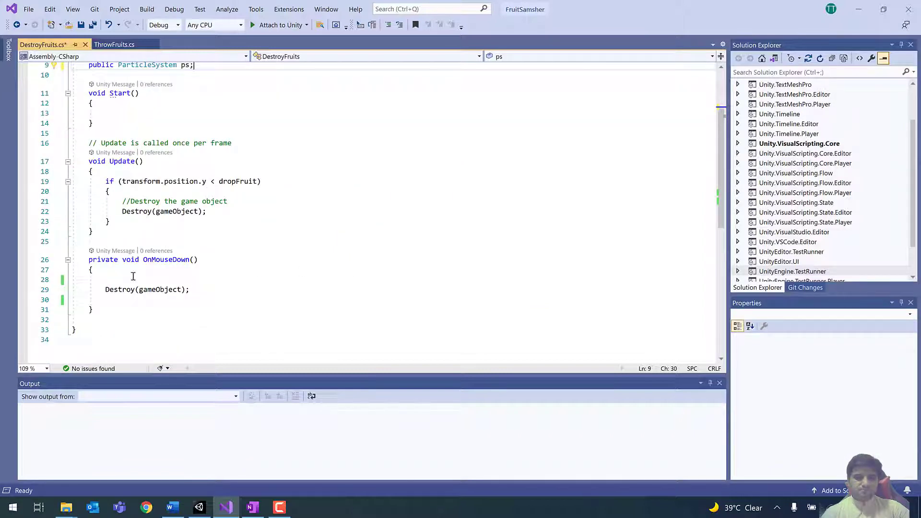
pyautogui.click(119, 281)
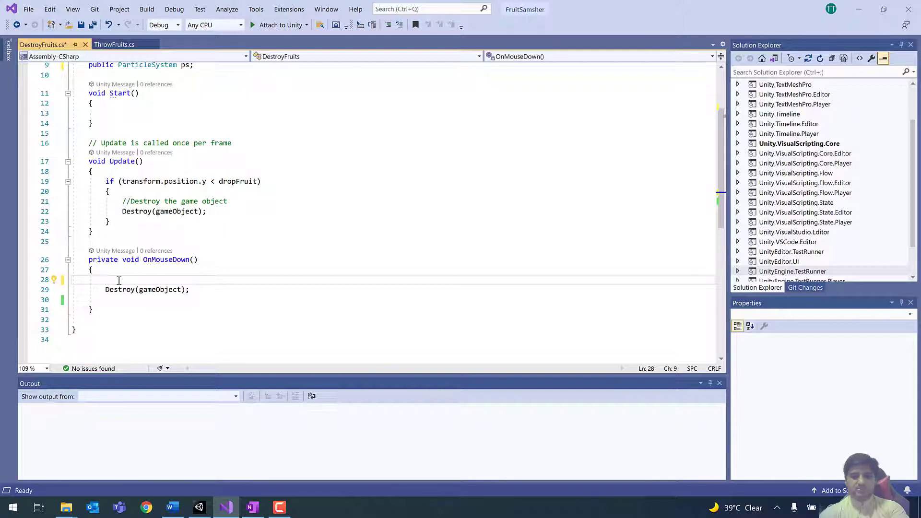
pyautogui.write('GameObject ')
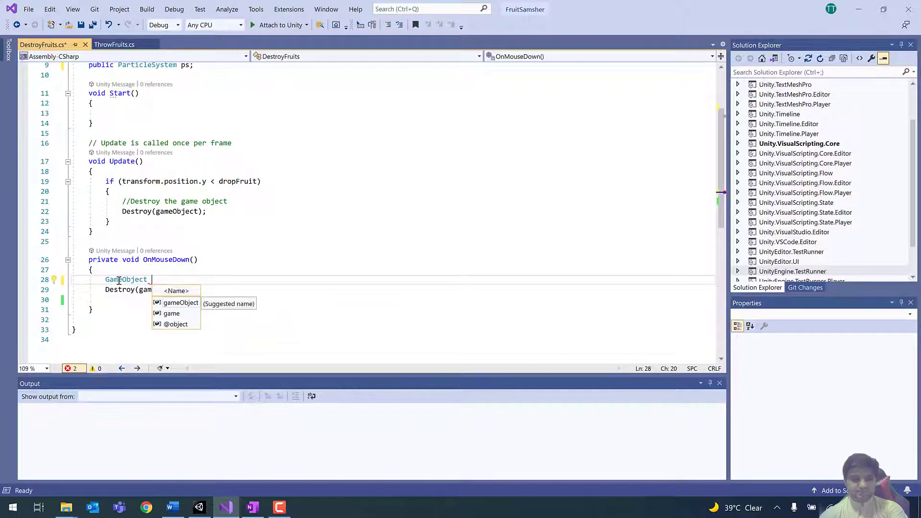
pyautogui.write('go ')
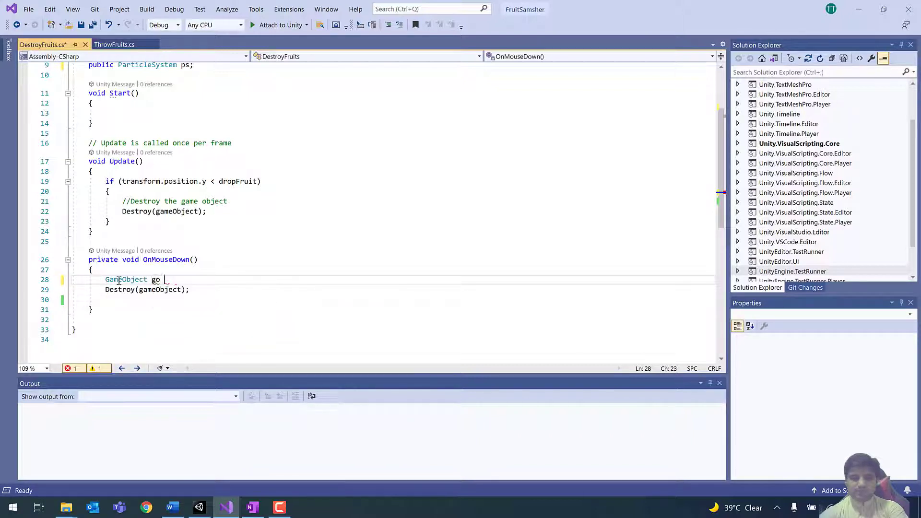
pyautogui.write('= Inst')
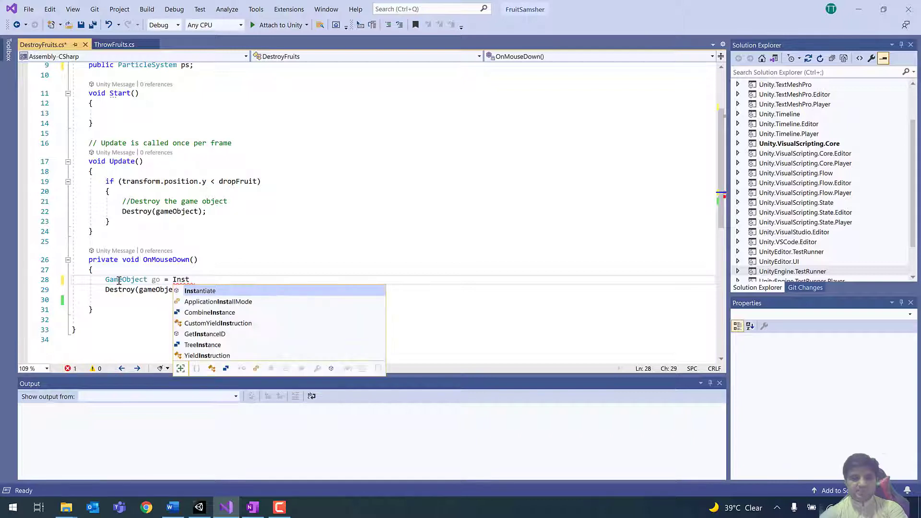
pyautogui.write('antiate')
pyautogui.press('Escape')
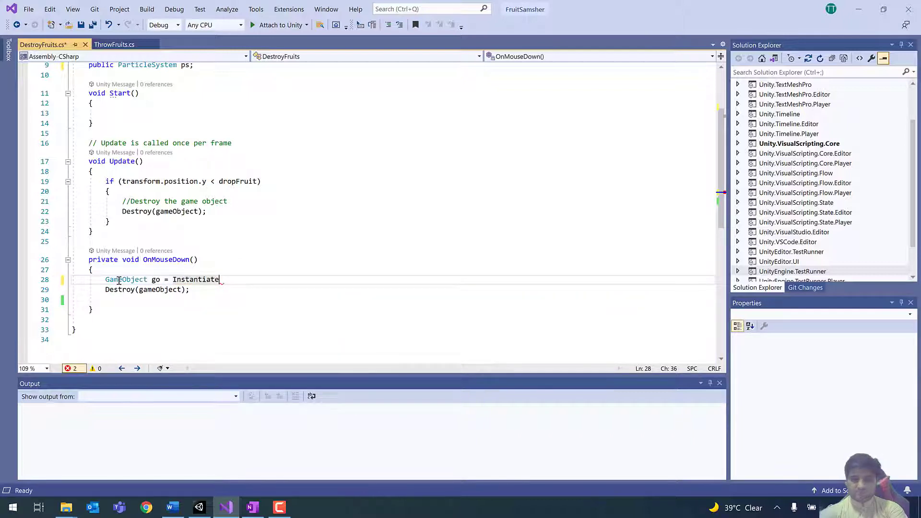
pyautogui.write('(')
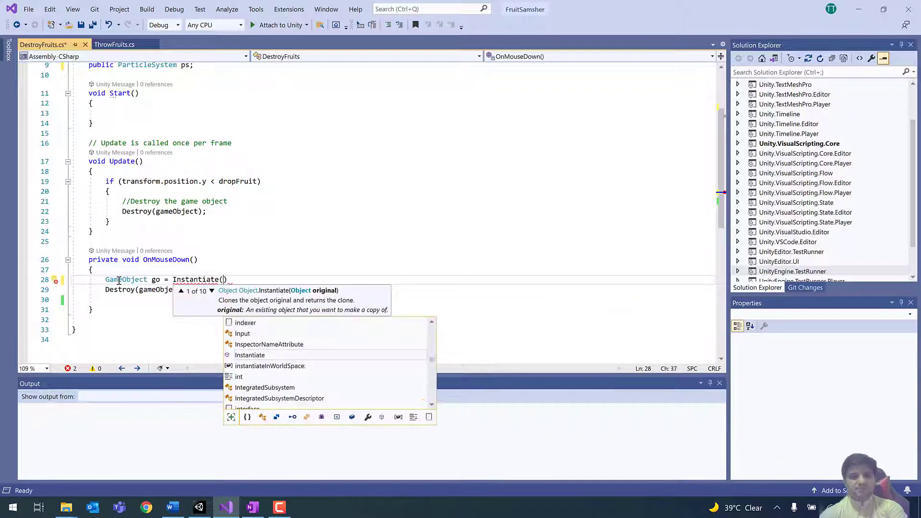
pyautogui.write('ps.')
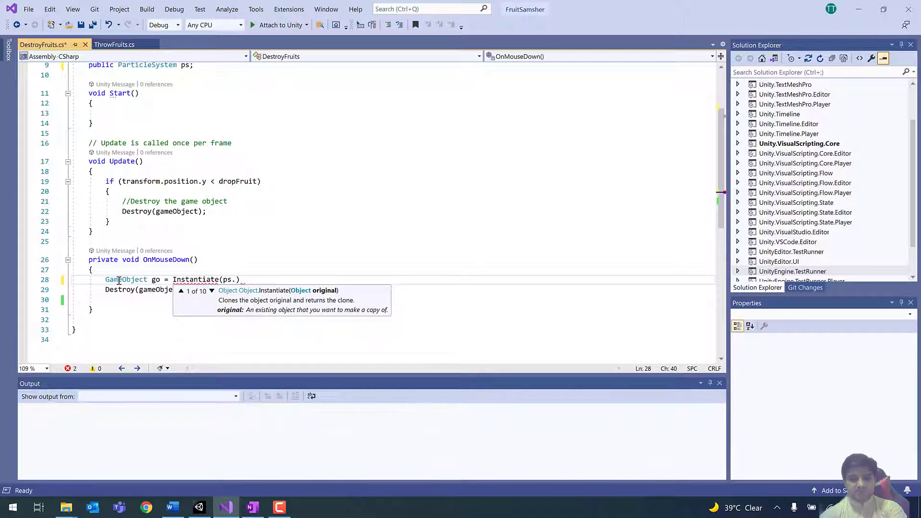
pyautogui.write('gam')
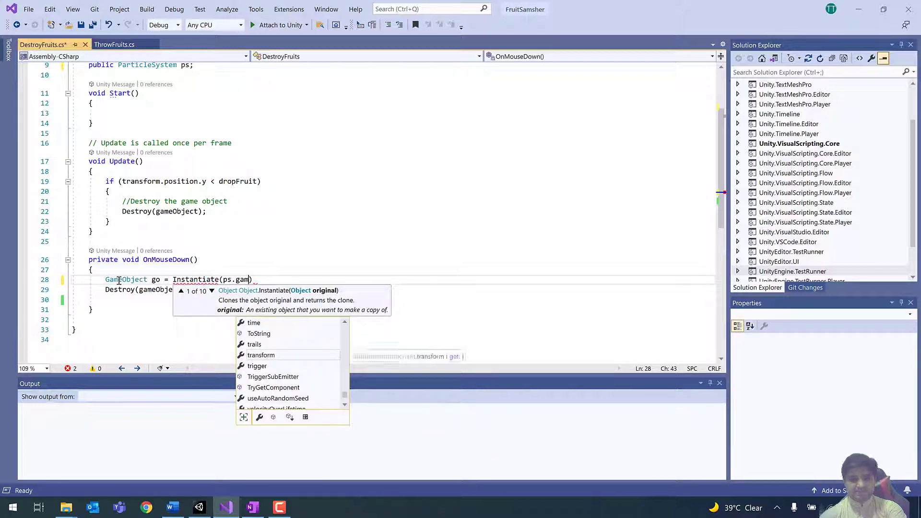
pyautogui.write('eObject')
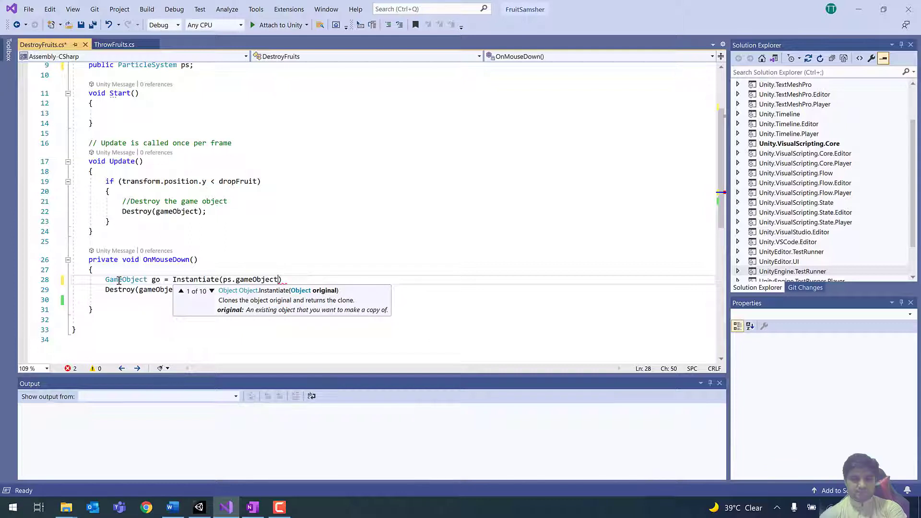
# Add transform.position as the second argument of the Instantiate call in OnMouseDown.
pyautogui.write(',')
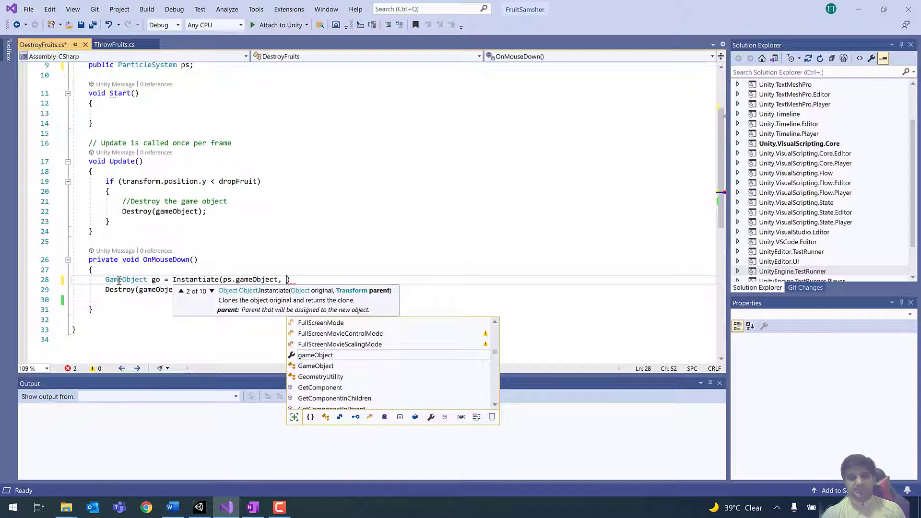
pyautogui.write('trans')
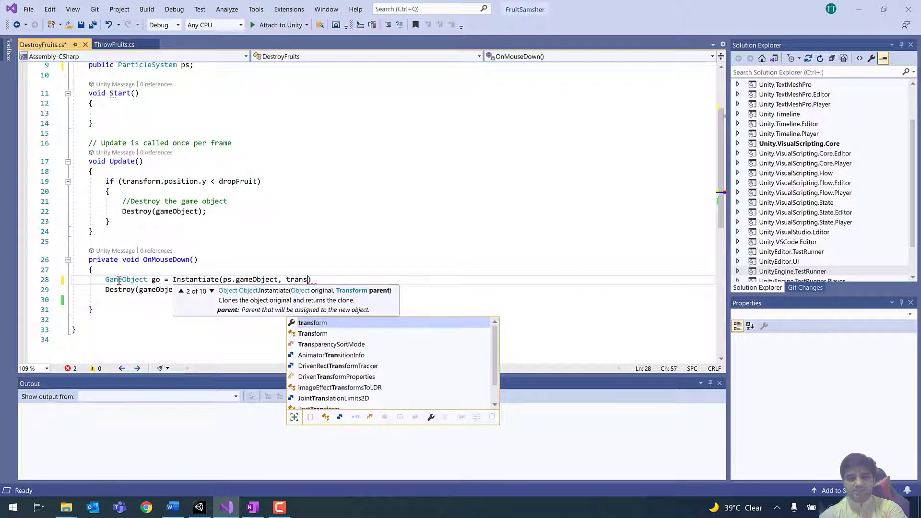
pyautogui.press('Tab')
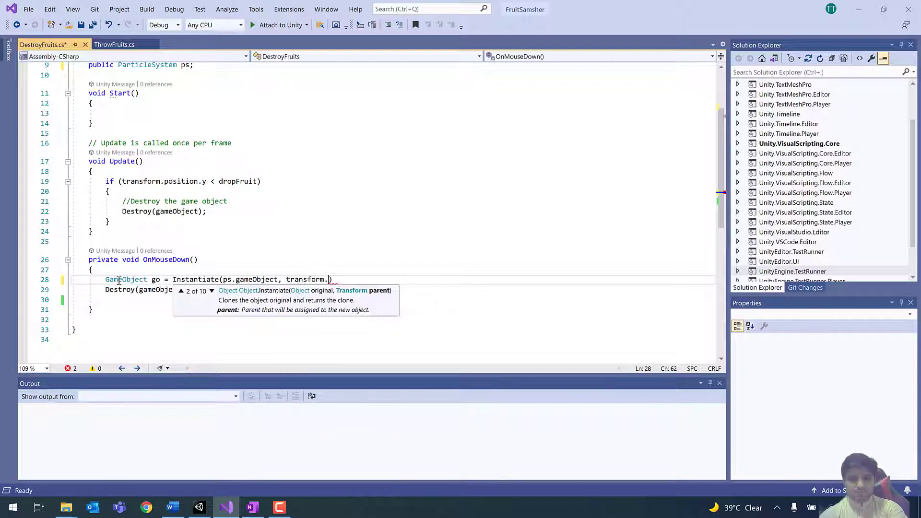
pyautogui.write('.po')
pyautogui.press('Tab')
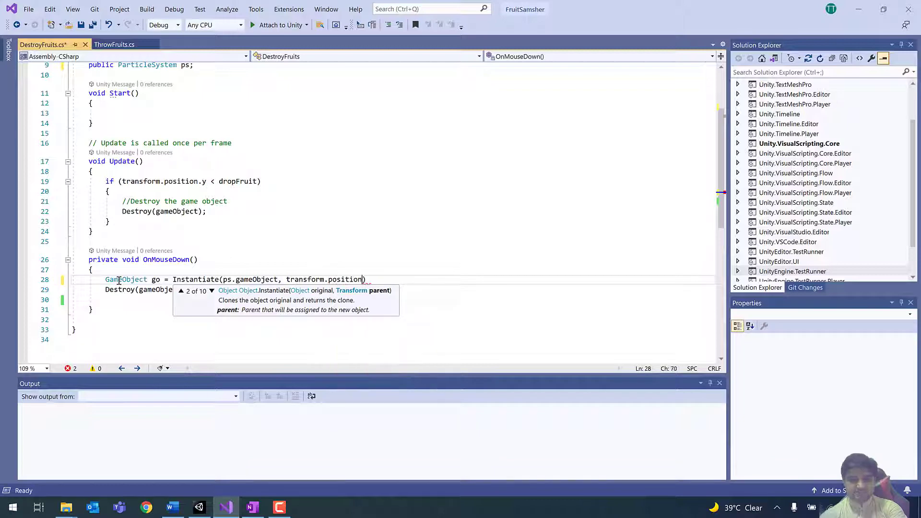
# Add Quaternion.identity as the third argument of the Instantiate call in OnMouseDown and close the statement with a semicolon.
pyautogui.write(',')
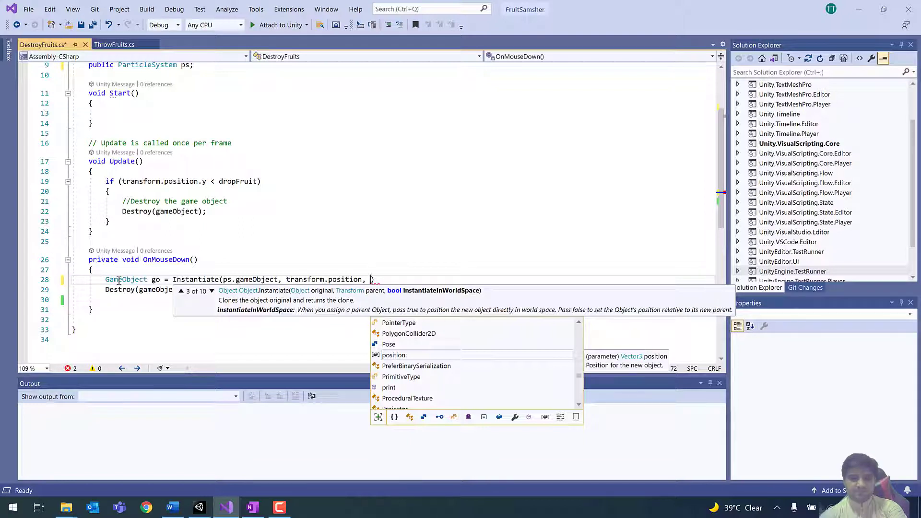
pyautogui.write('Qu')
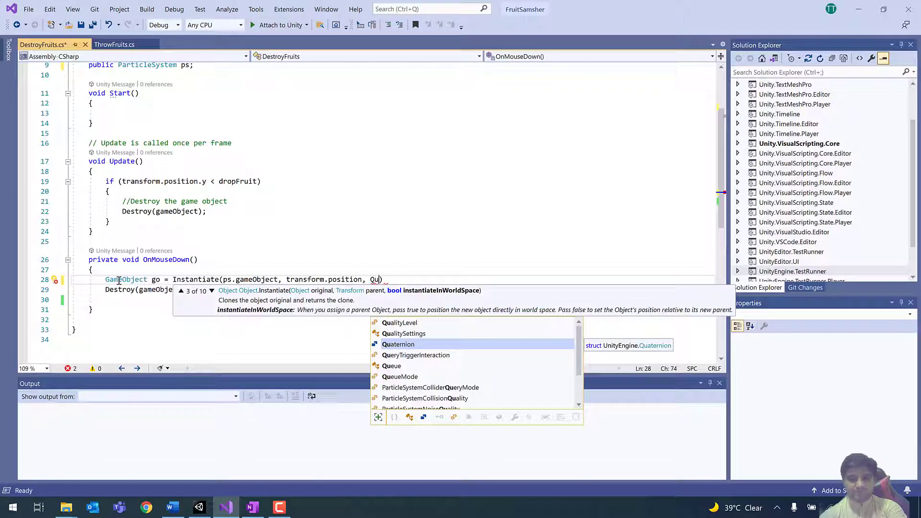
pyautogui.write('aternion.id')
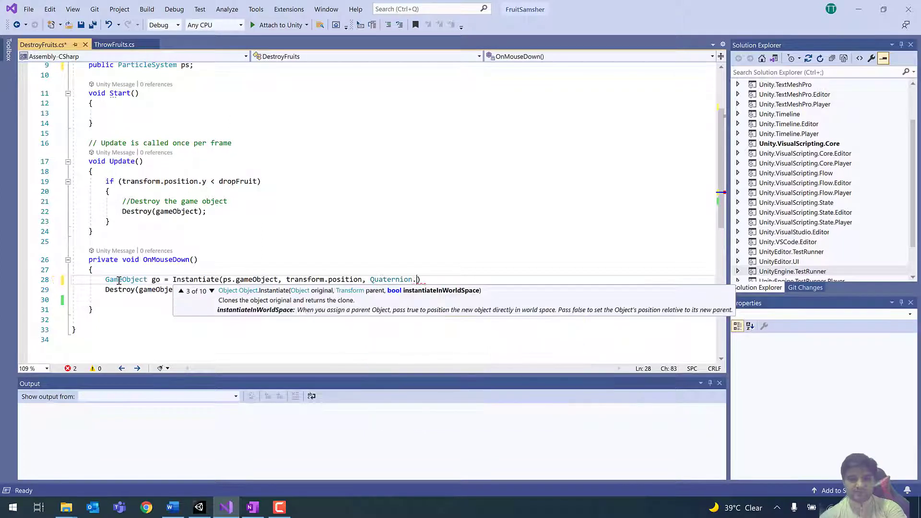
pyautogui.press('Tab')
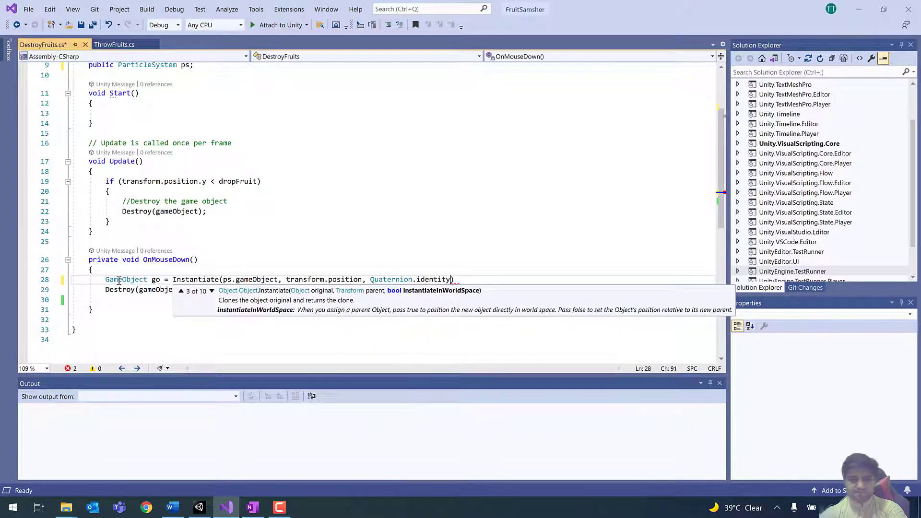
pyautogui.write(');')
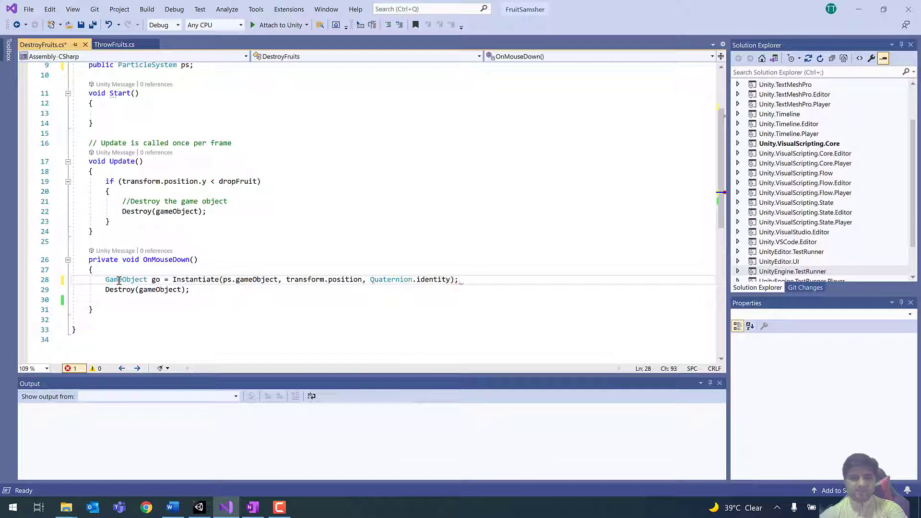
# Add the line Destroy(go, 2.0f); below Destroy(gameObject) in OnMouseDown and save the DestroyFruits script.
pyautogui.click(201, 289)
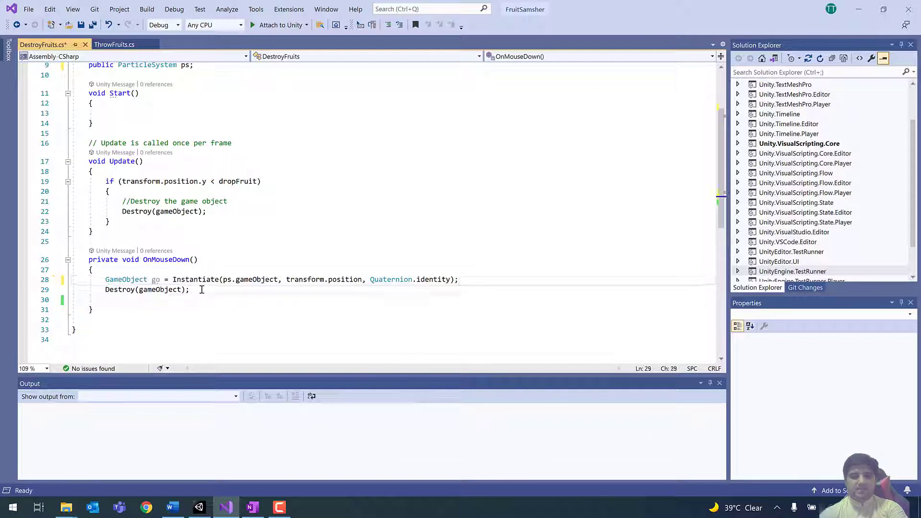
pyautogui.press('Return')
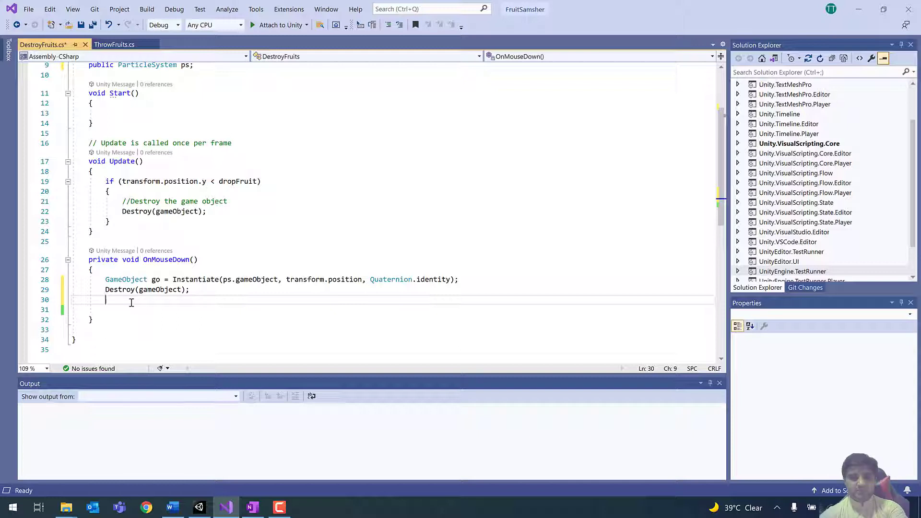
pyautogui.write('Destro')
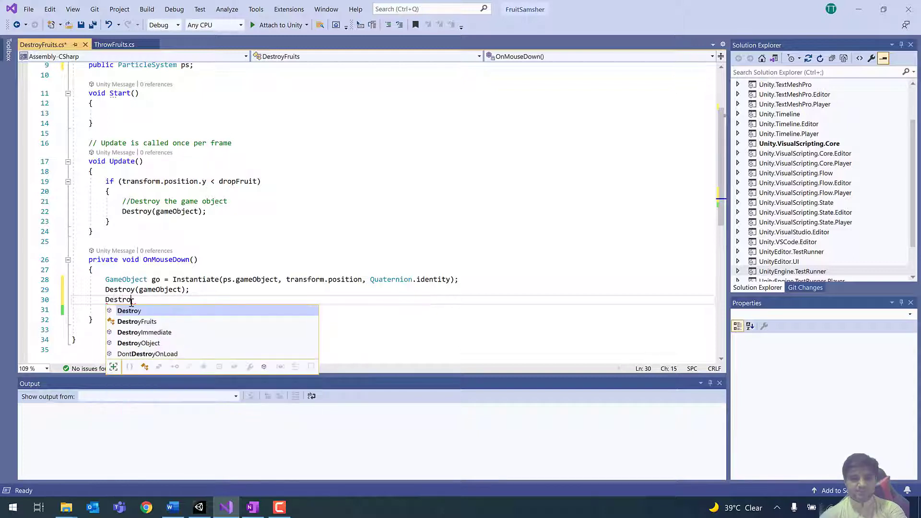
pyautogui.press('Escape')
pyautogui.write('y(')
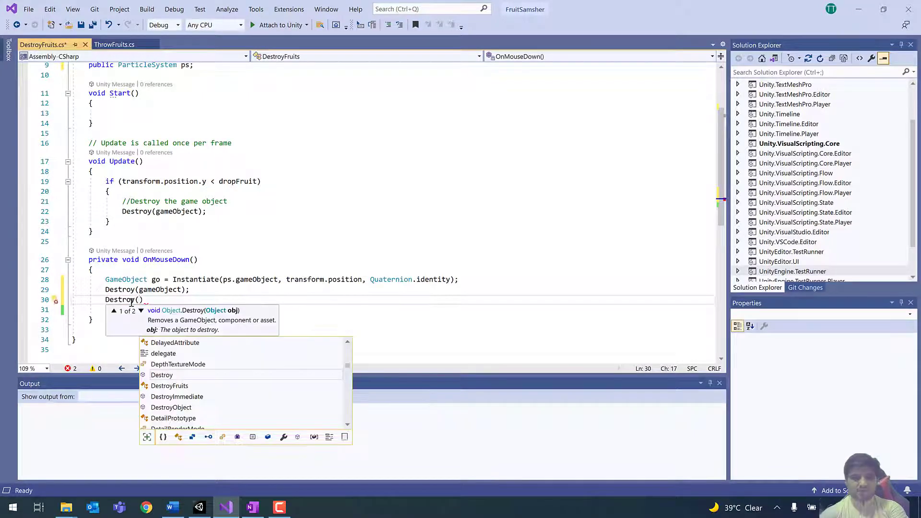
pyautogui.write('go, ')
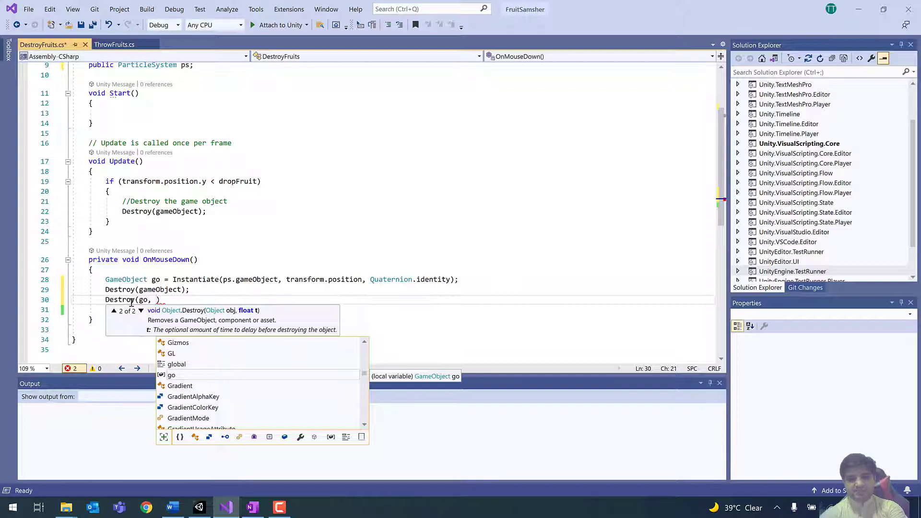
pyautogui.write('2.0f)')
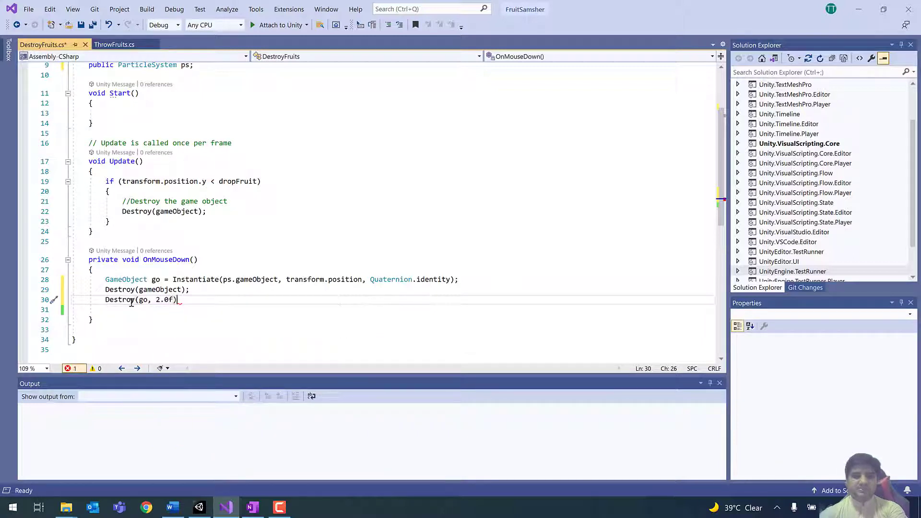
pyautogui.write(';')
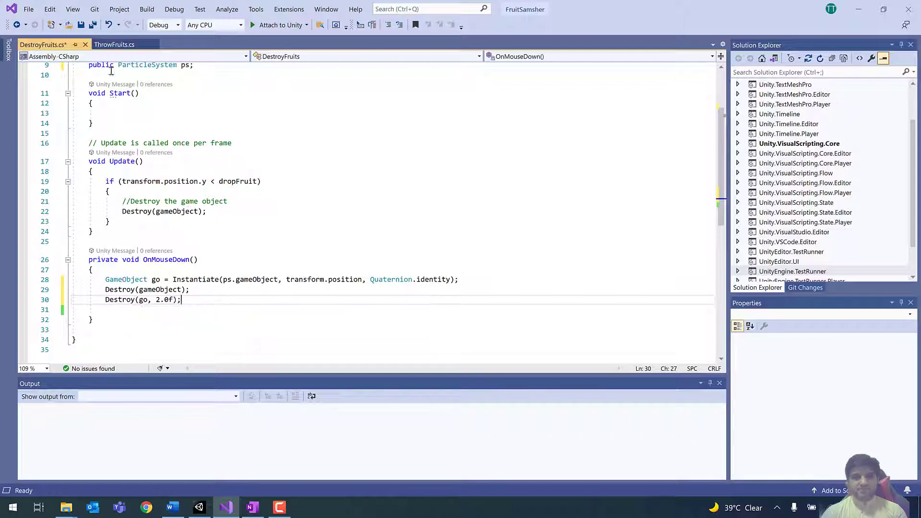
pyautogui.click(81, 25)
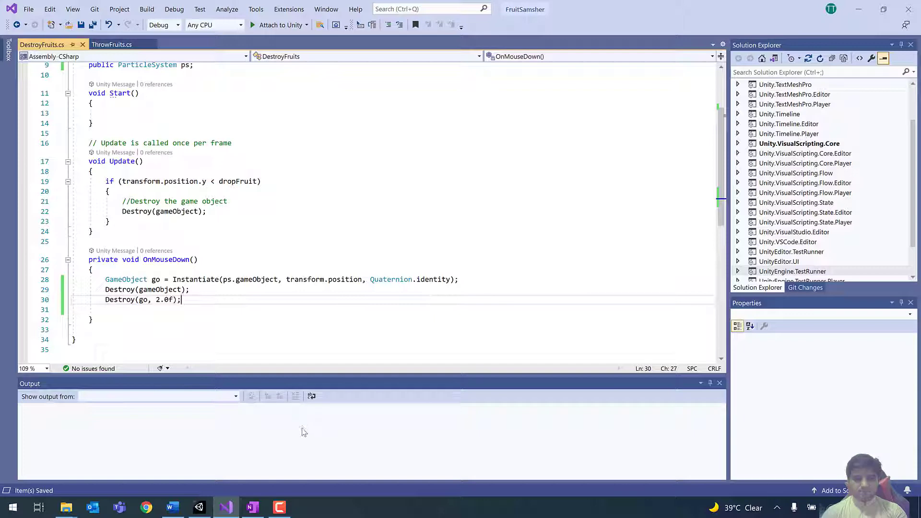
# Switch to Unity and assign the SparkleEffect prefab to the Ps field of the apple prefab's Destroy Fruits script.
pyautogui.click(197, 511)
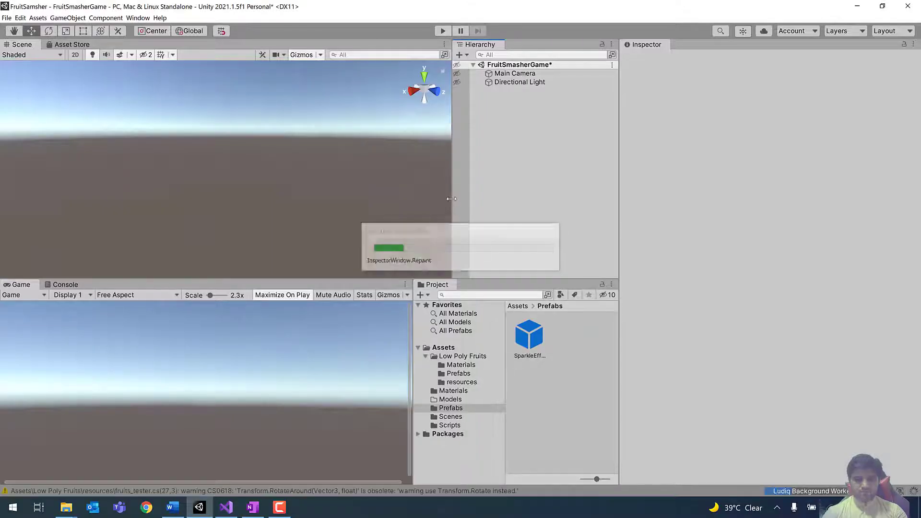
pyautogui.moveTo(452, 199); pyautogui.dragTo(414, 197)
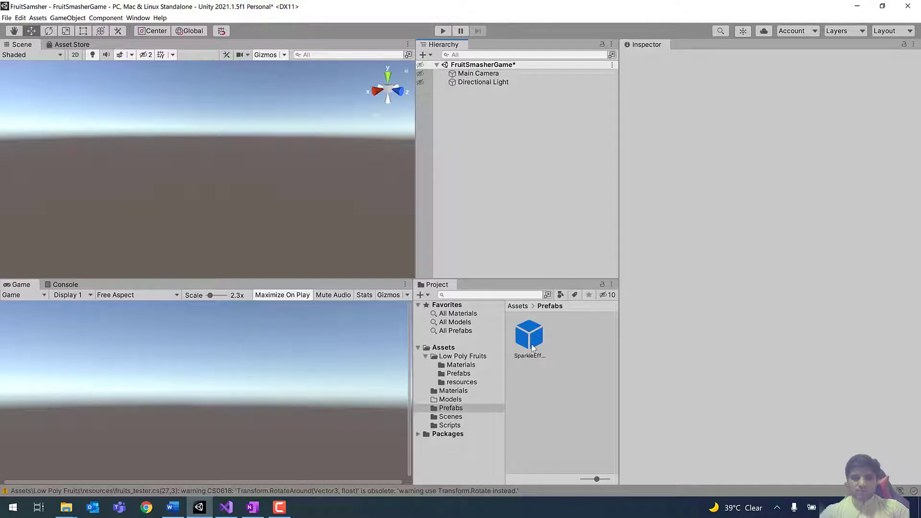
pyautogui.click(456, 374)
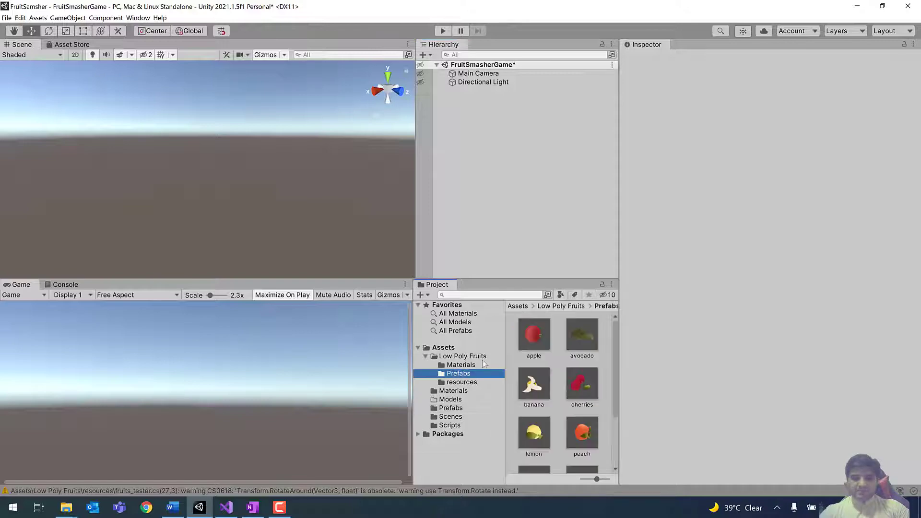
pyautogui.click(524, 334)
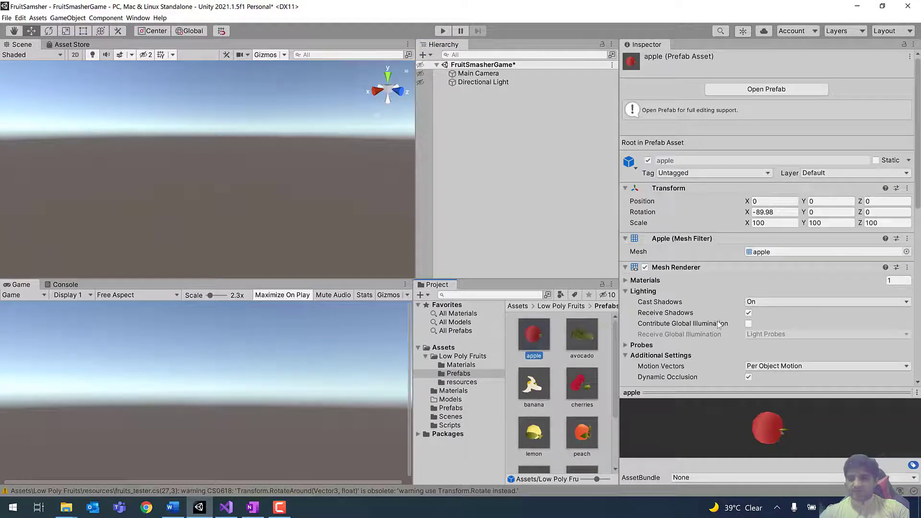
pyautogui.scroll(-10, 721, 324)
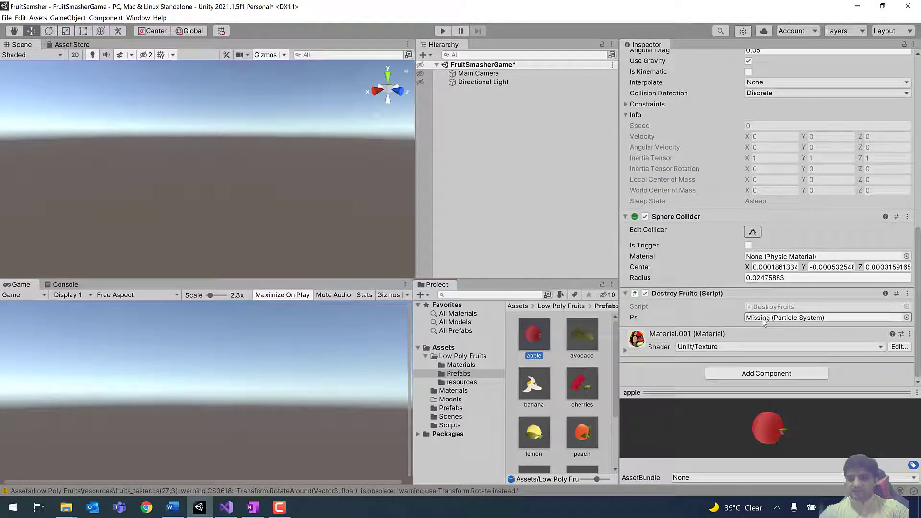
pyautogui.click(451, 409)
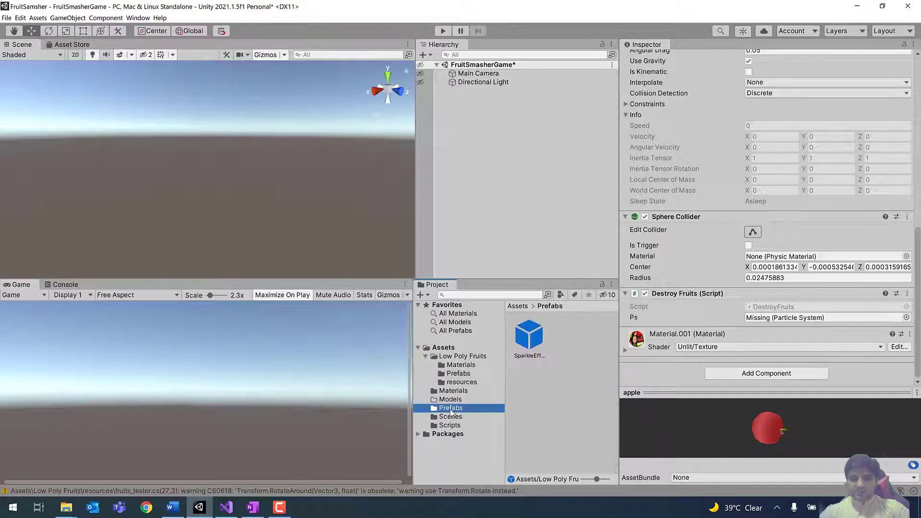
pyautogui.moveTo(752, 320); pyautogui.dragTo(763, 321)
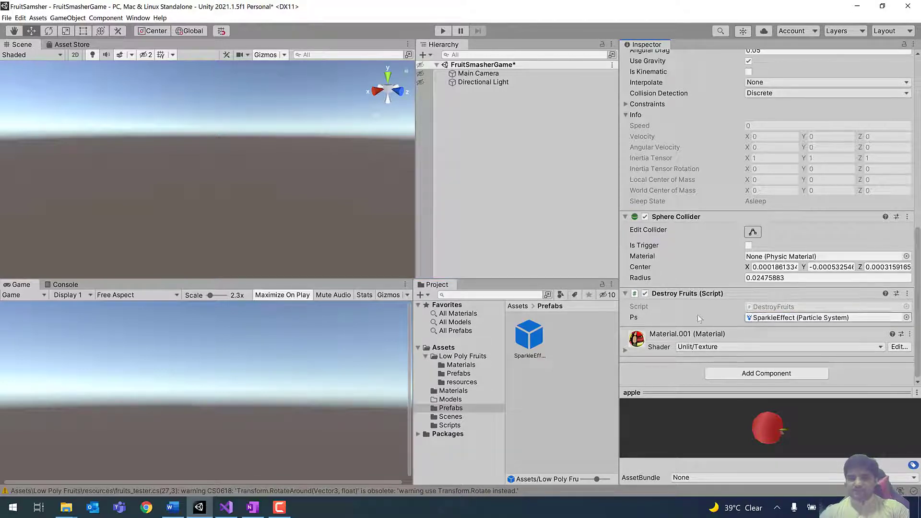
# Assign the SparkleEffect prefab to the Ps field of the Destroy Fruits script on the Low Poly Fruits peach prefab.
pyautogui.click(455, 373)
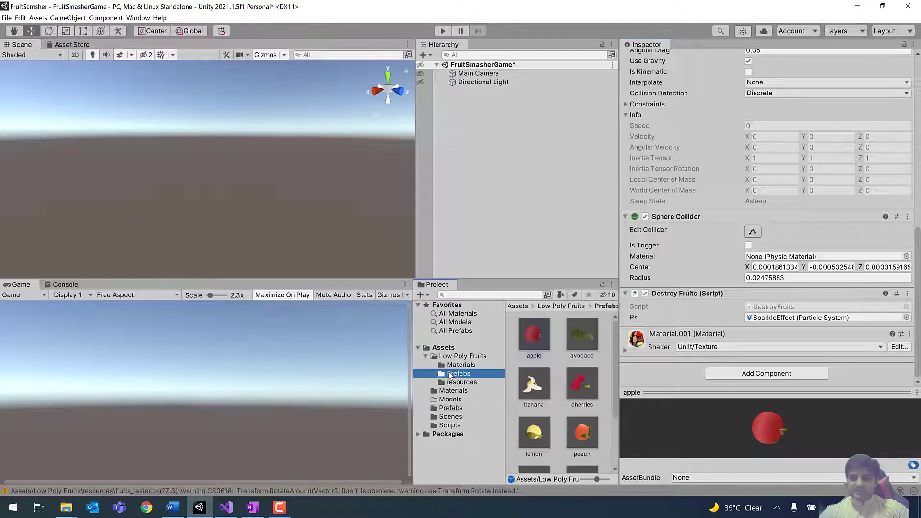
pyautogui.click(584, 433)
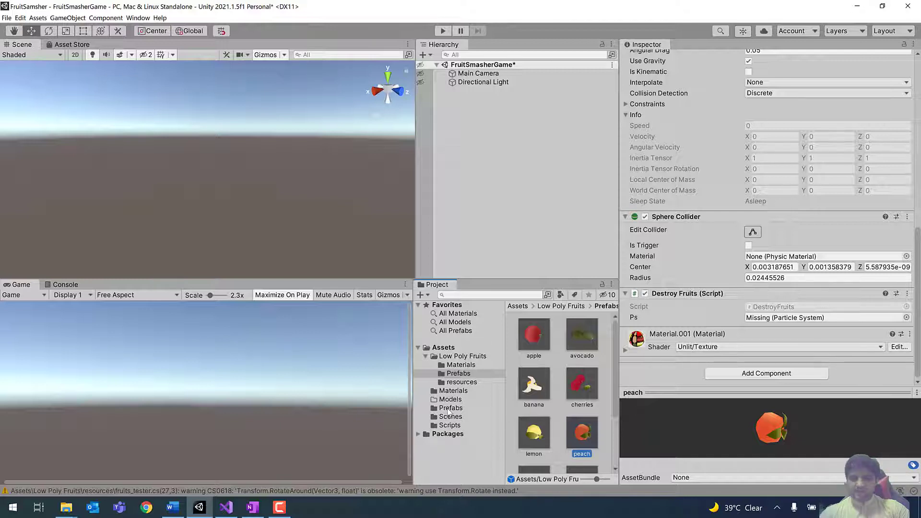
pyautogui.click(450, 408)
pyautogui.moveTo(535, 341); pyautogui.dragTo(766, 317)
pyautogui.moveTo(766, 317); pyautogui.dragTo(766, 317)
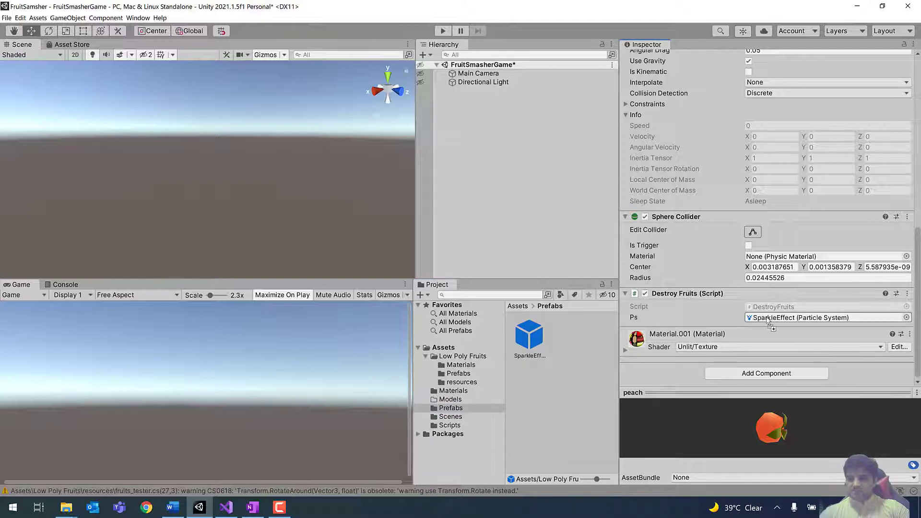
# Assign the SparkleEffect prefab to the Ps field of the Destroy Fruits script on the Low Poly Fruits strawberry prefab.
pyautogui.click(458, 374)
pyautogui.scroll(-2, 564, 408)
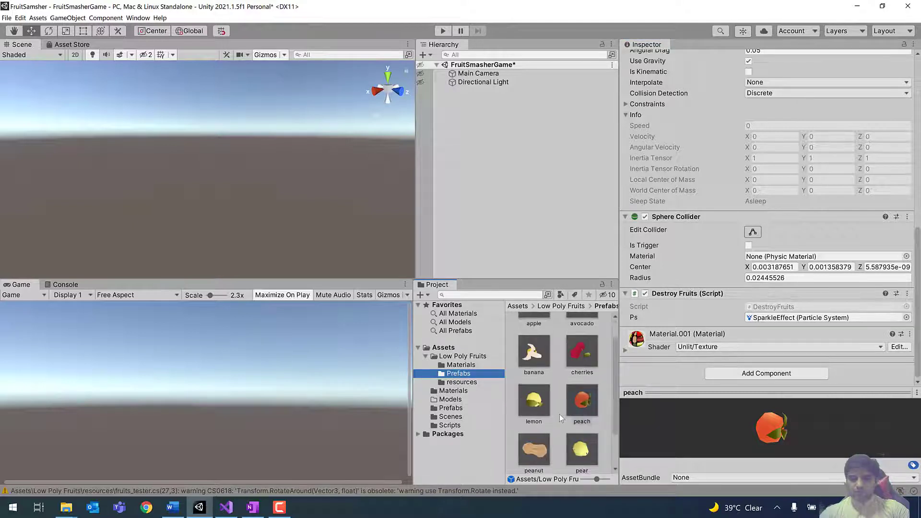
pyautogui.scroll(-2, 560, 414)
pyautogui.click(537, 448)
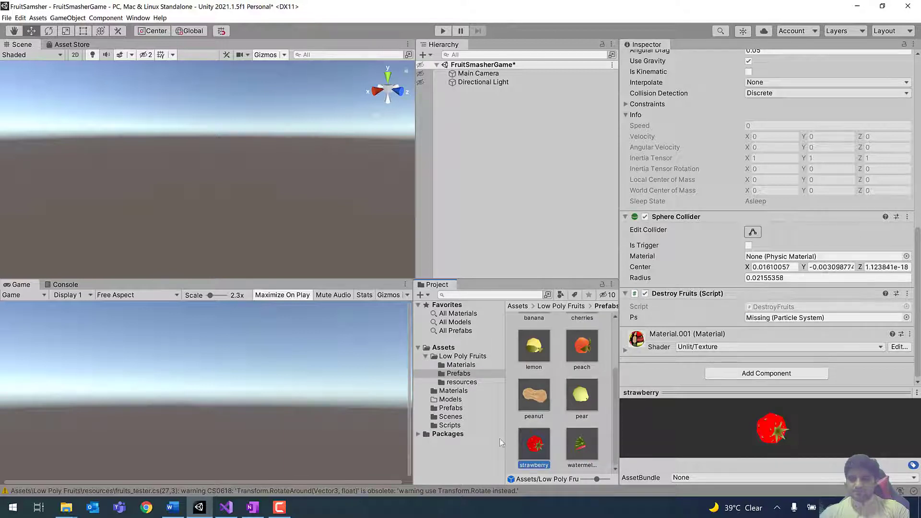
pyautogui.click(446, 409)
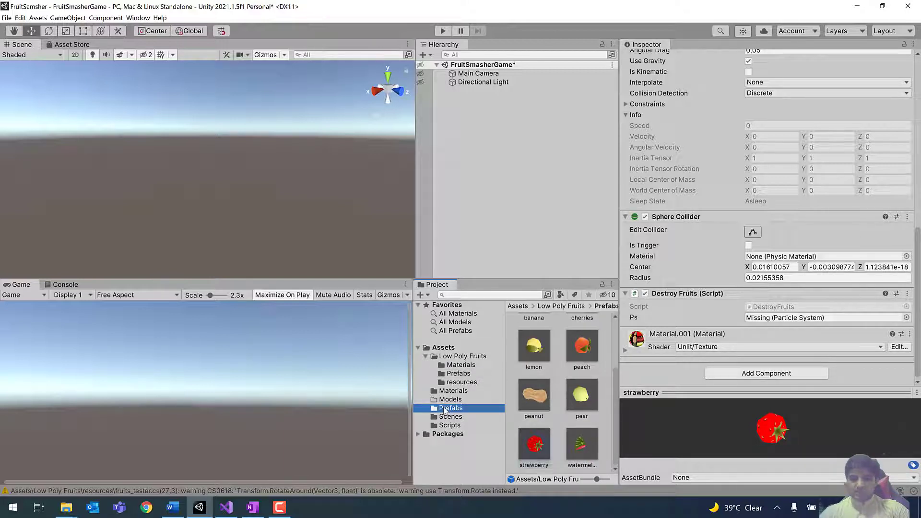
pyautogui.moveTo(531, 335); pyautogui.dragTo(789, 323)
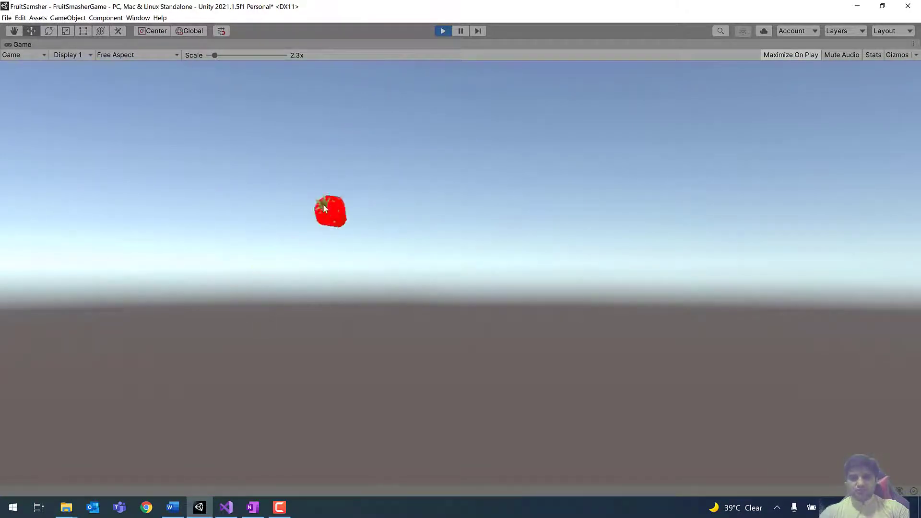
# Test the sparkle effect in Play mode by smashing the flying strawberries, apples and peaches.
pyautogui.click(331, 205)
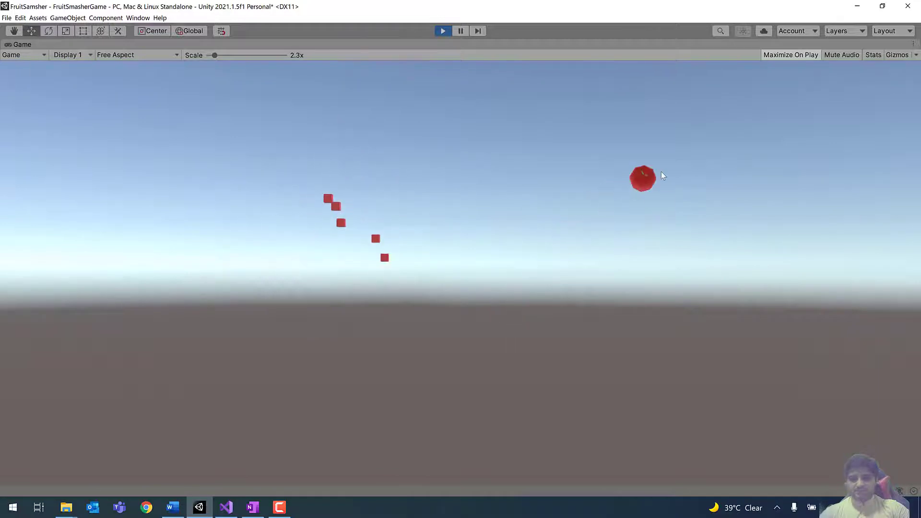
pyautogui.click(661, 172)
pyautogui.click(536, 150)
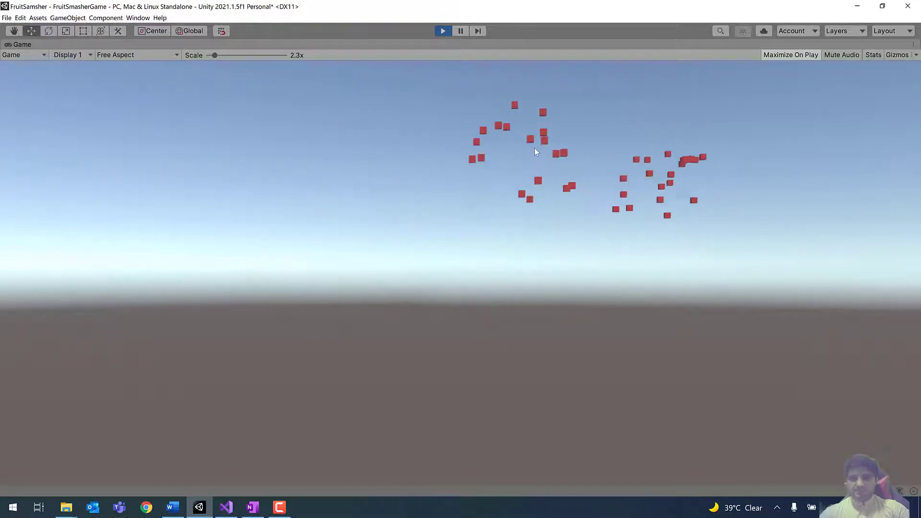
pyautogui.click(487, 211)
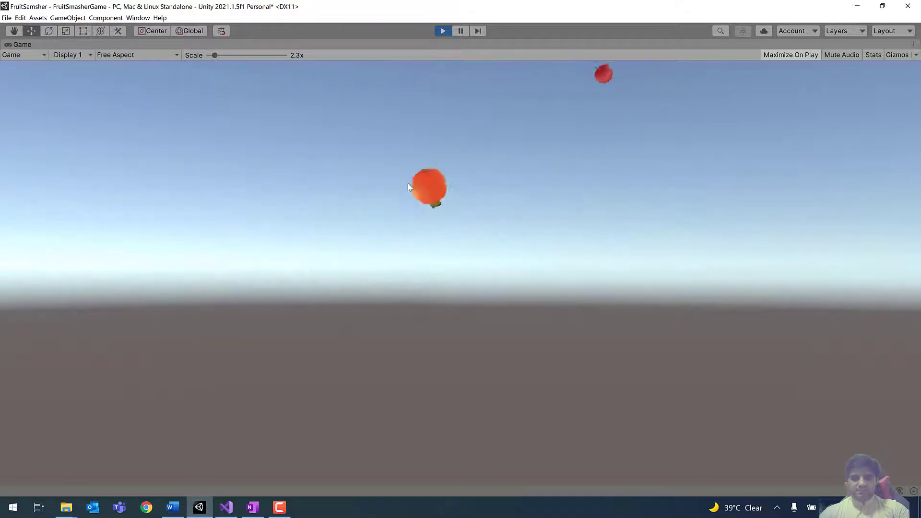
pyautogui.click(525, 149)
pyautogui.click(528, 163)
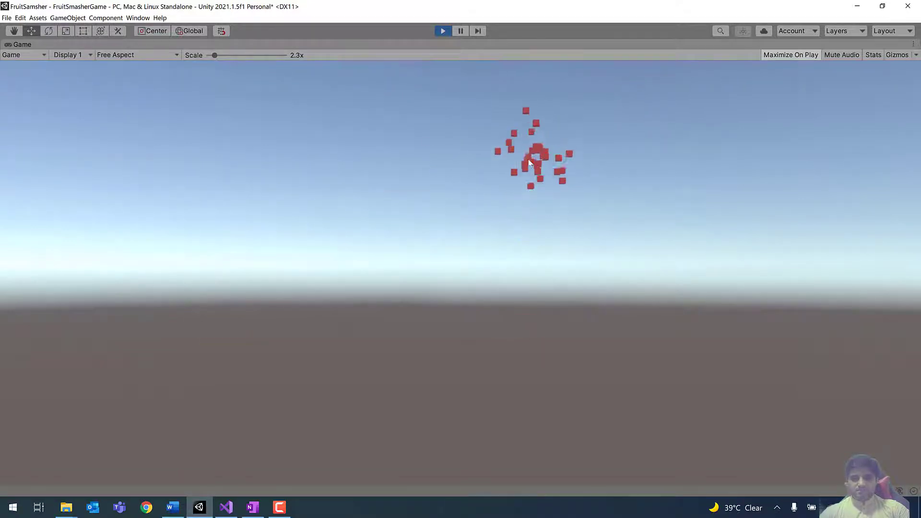
pyautogui.click(509, 192)
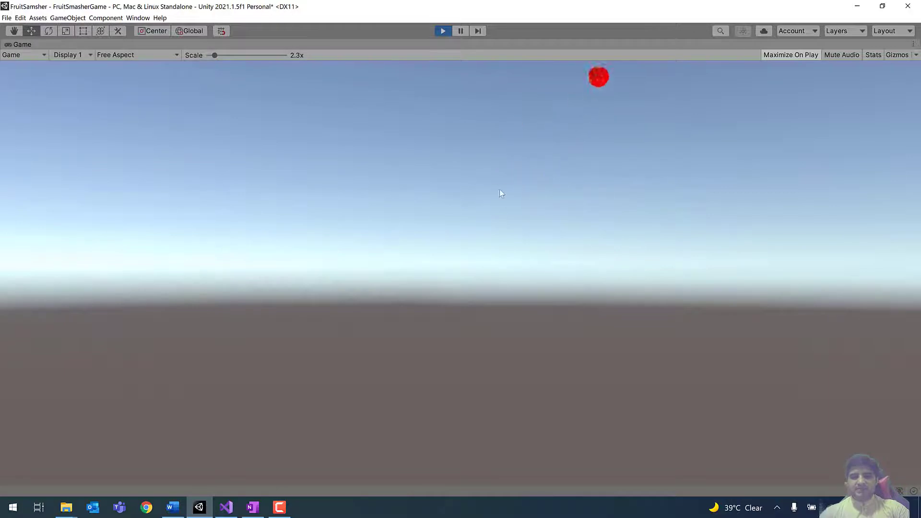
pyautogui.click(620, 135)
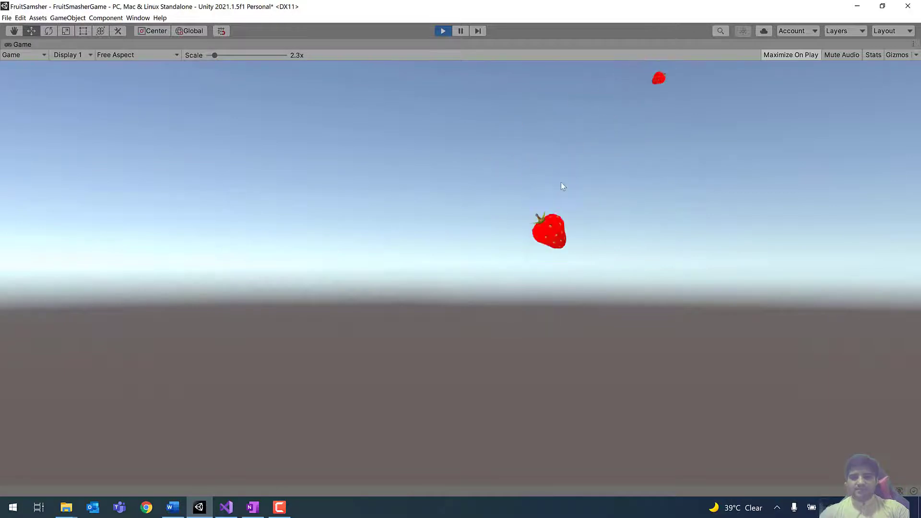
pyautogui.click(578, 125)
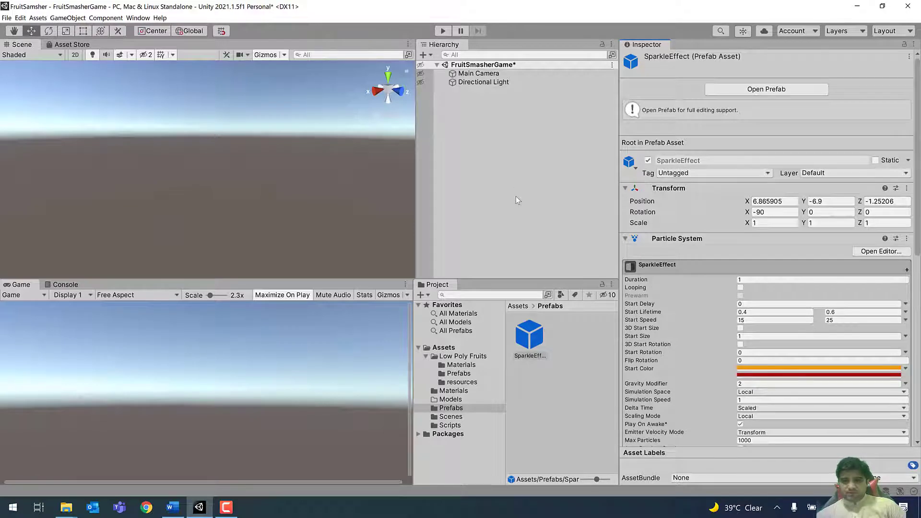
# Run the game in Play mode again, smash several flying fruits to check the sparkle effect, and stop playback.
pyautogui.click(443, 32)
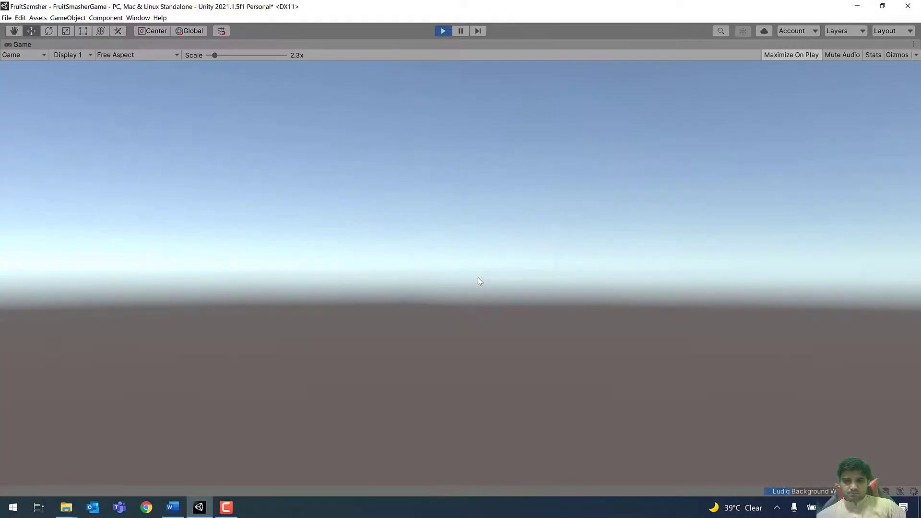
pyautogui.click(565, 113)
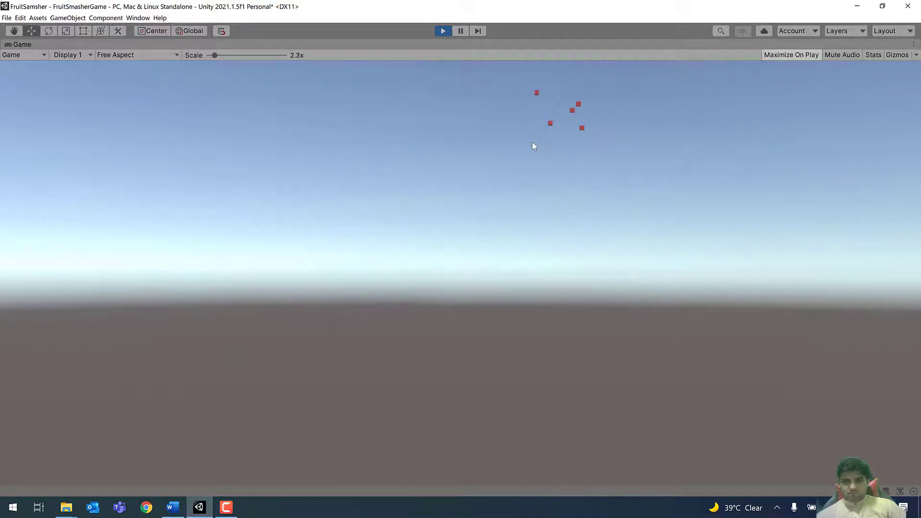
pyautogui.click(225, 159)
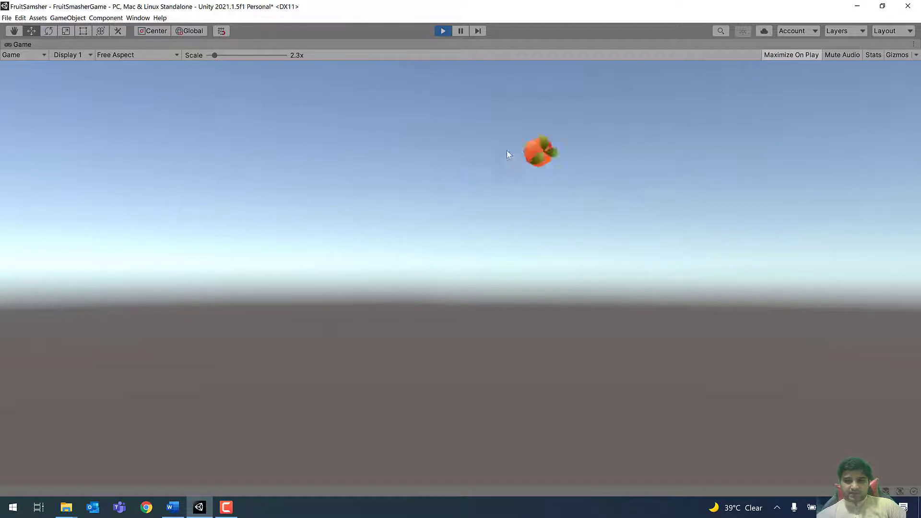
pyautogui.click(606, 140)
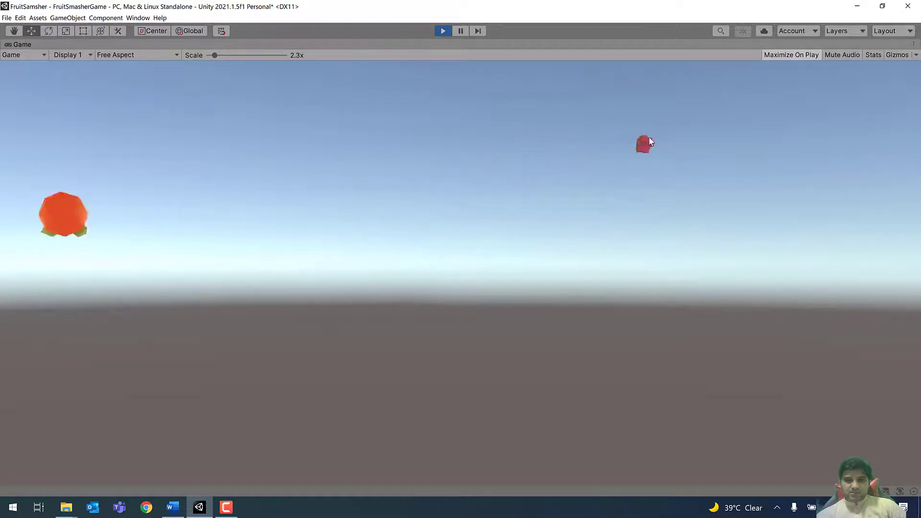
pyautogui.click(441, 31)
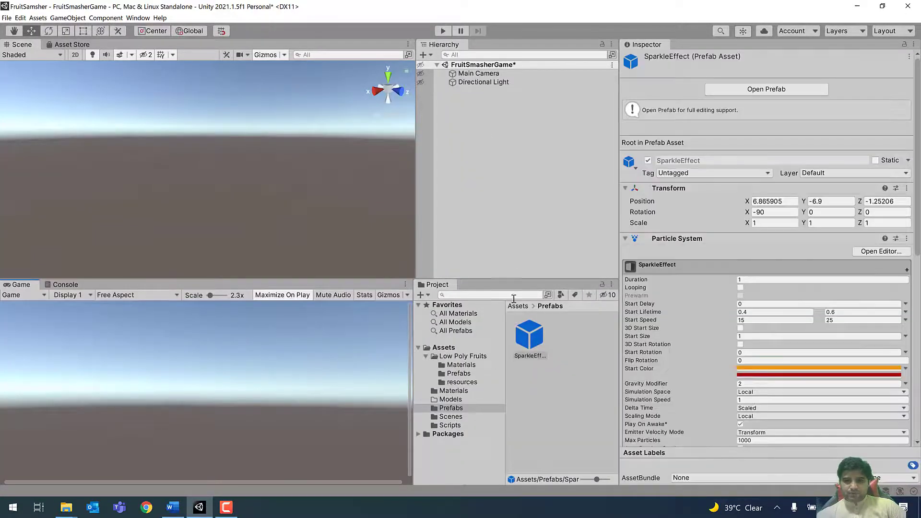
# Set the emission Rate over Time of the SparkleEffect prefab's particle system to 0.
pyautogui.click(531, 329)
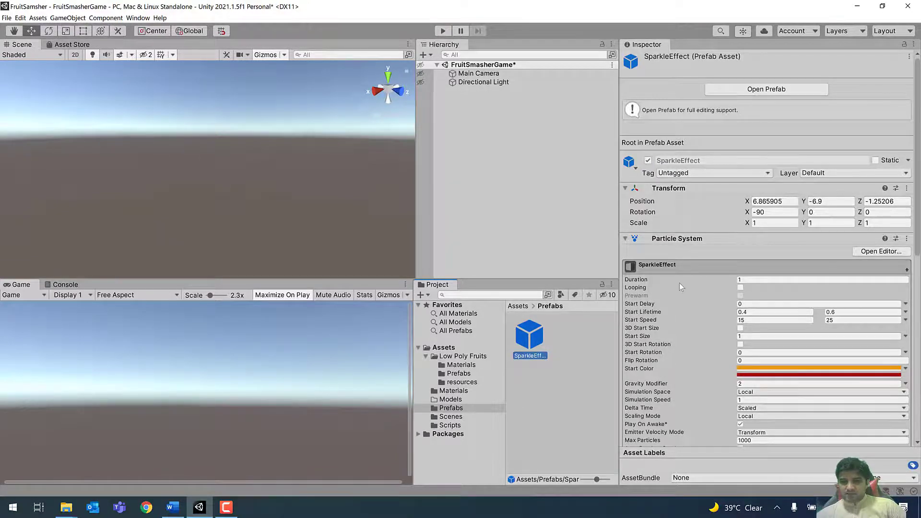
pyautogui.scroll(-10, 679, 283)
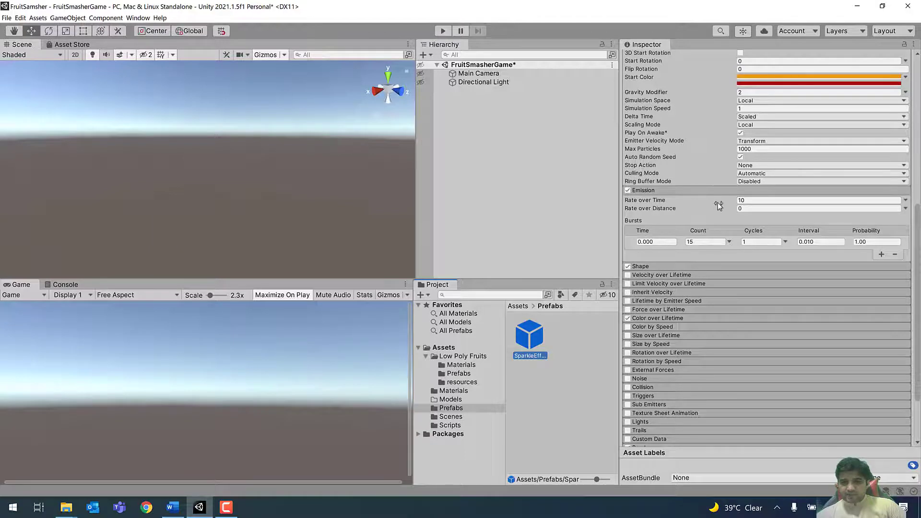
pyautogui.click(743, 200)
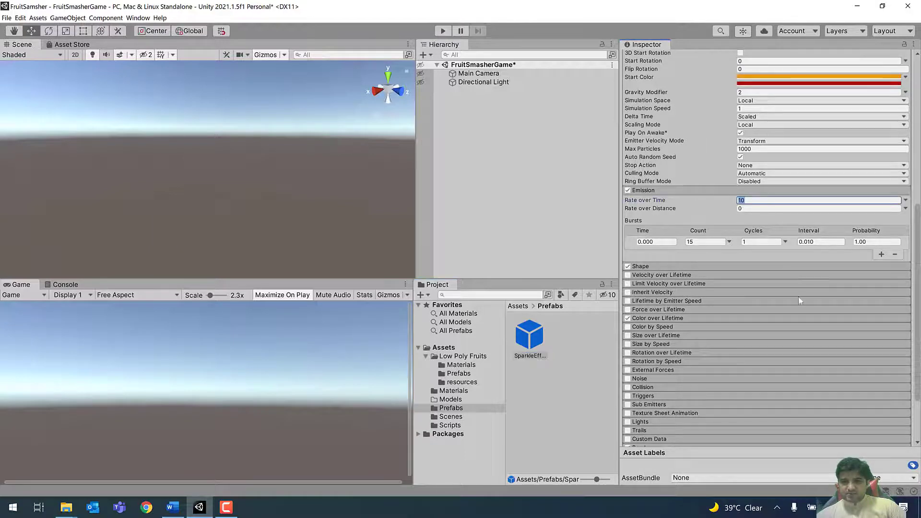
pyautogui.write('0')
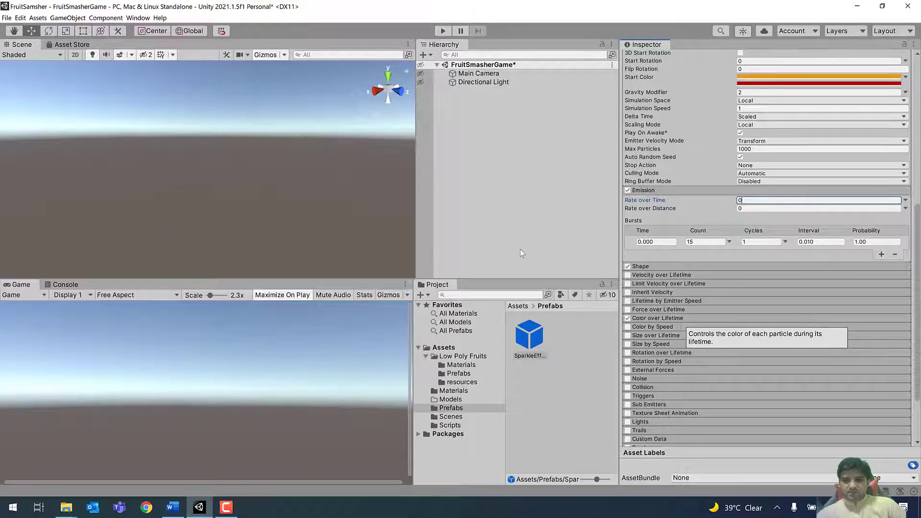
# Play-test the burst-only sparkle effect by smashing flying peaches, apples and strawberries, and exit Play mode.
pyautogui.click(443, 31)
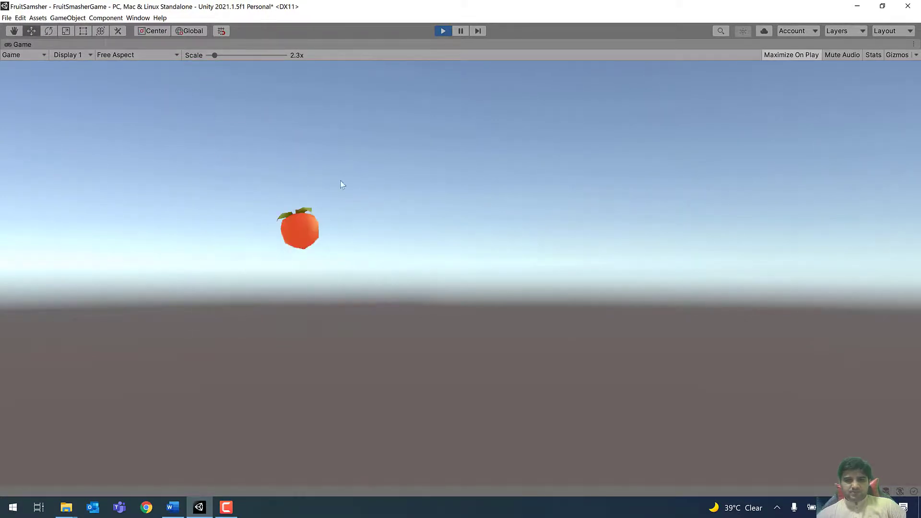
pyautogui.click(452, 123)
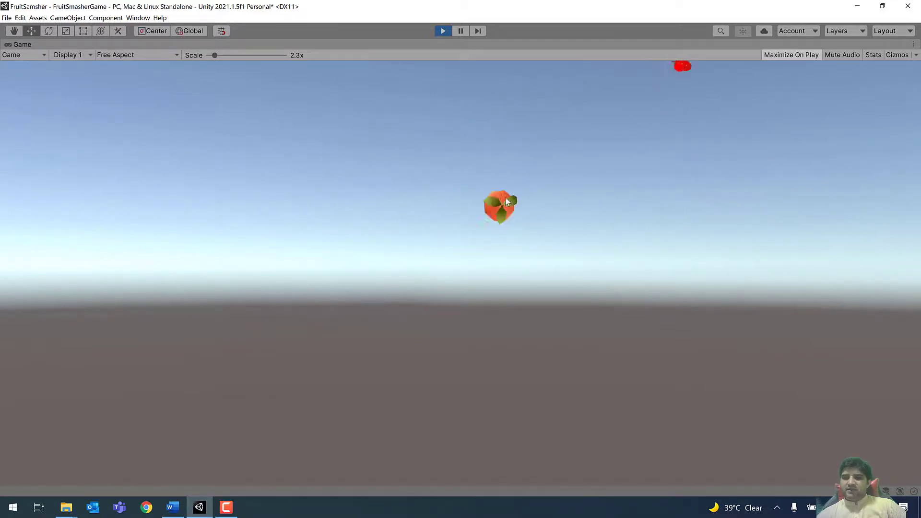
pyautogui.click(562, 173)
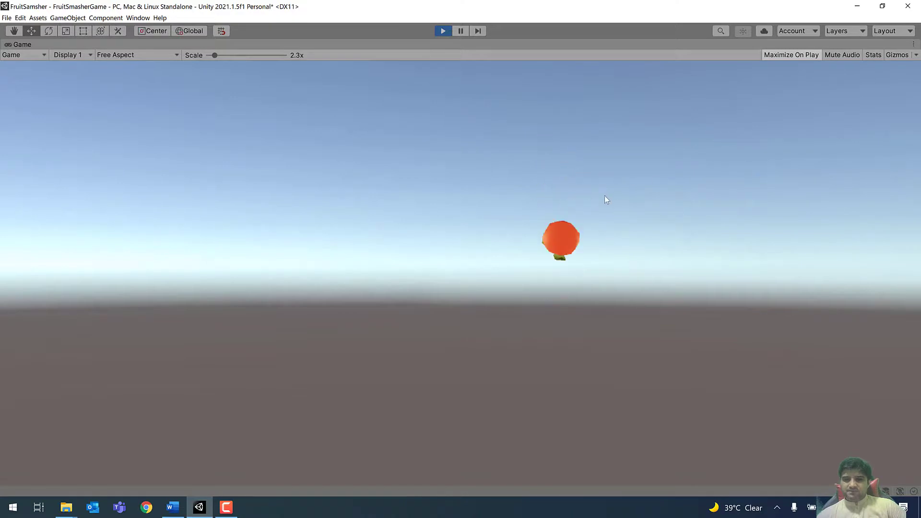
pyautogui.click(623, 84)
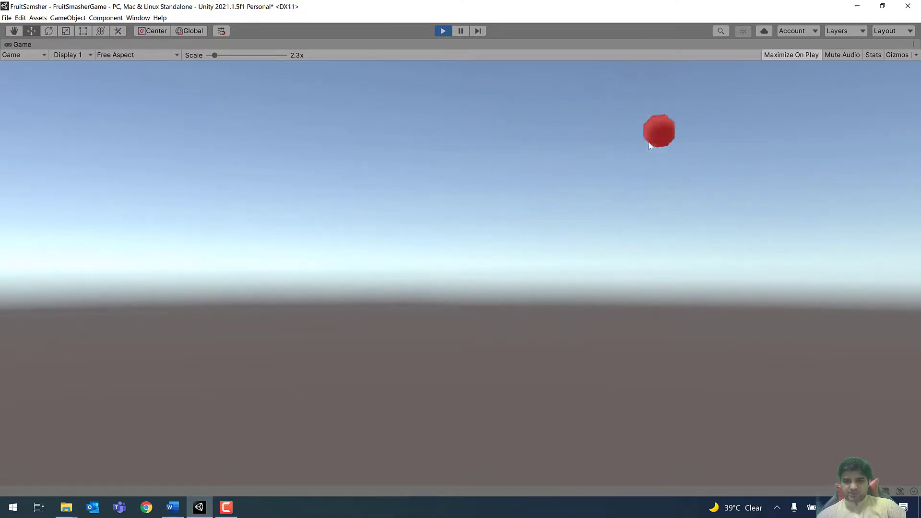
pyautogui.click(674, 110)
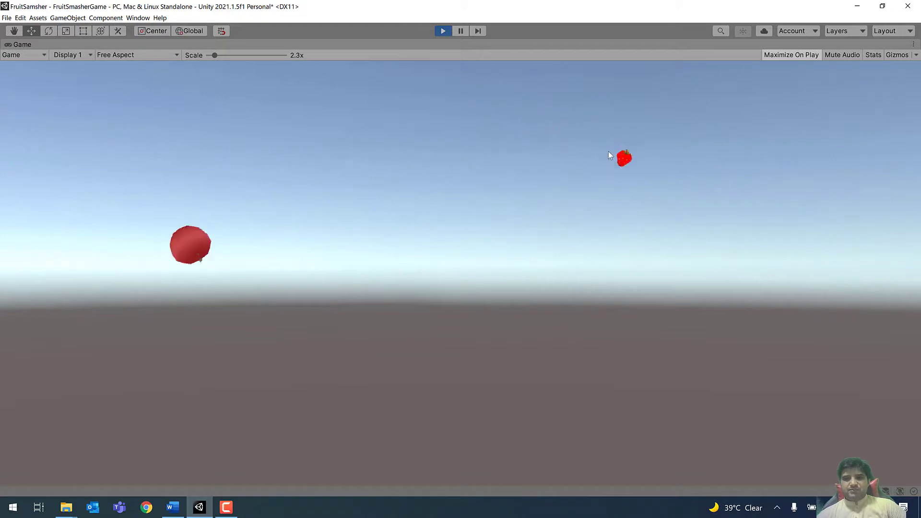
pyautogui.click(386, 176)
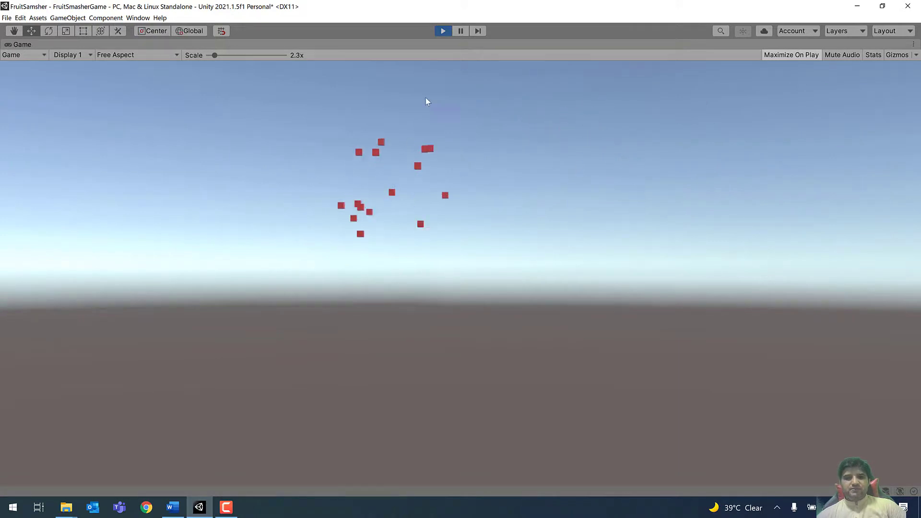
pyautogui.click(443, 30)
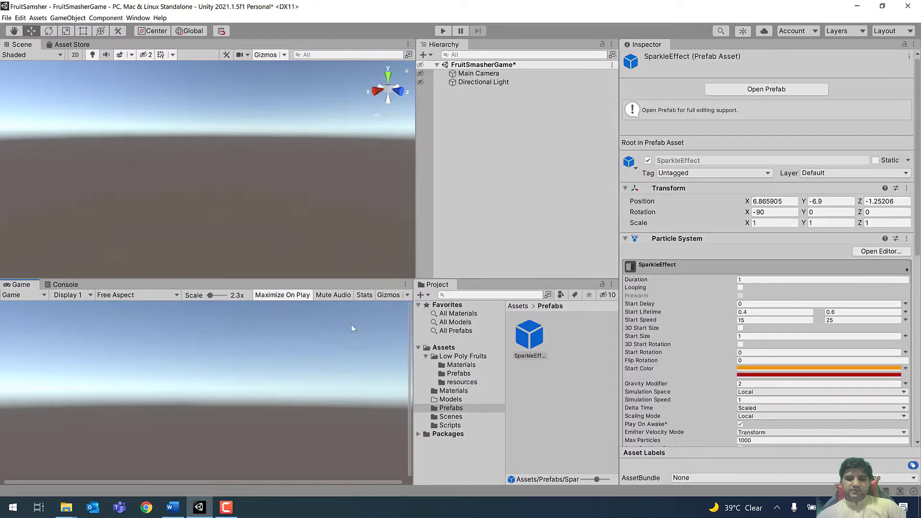